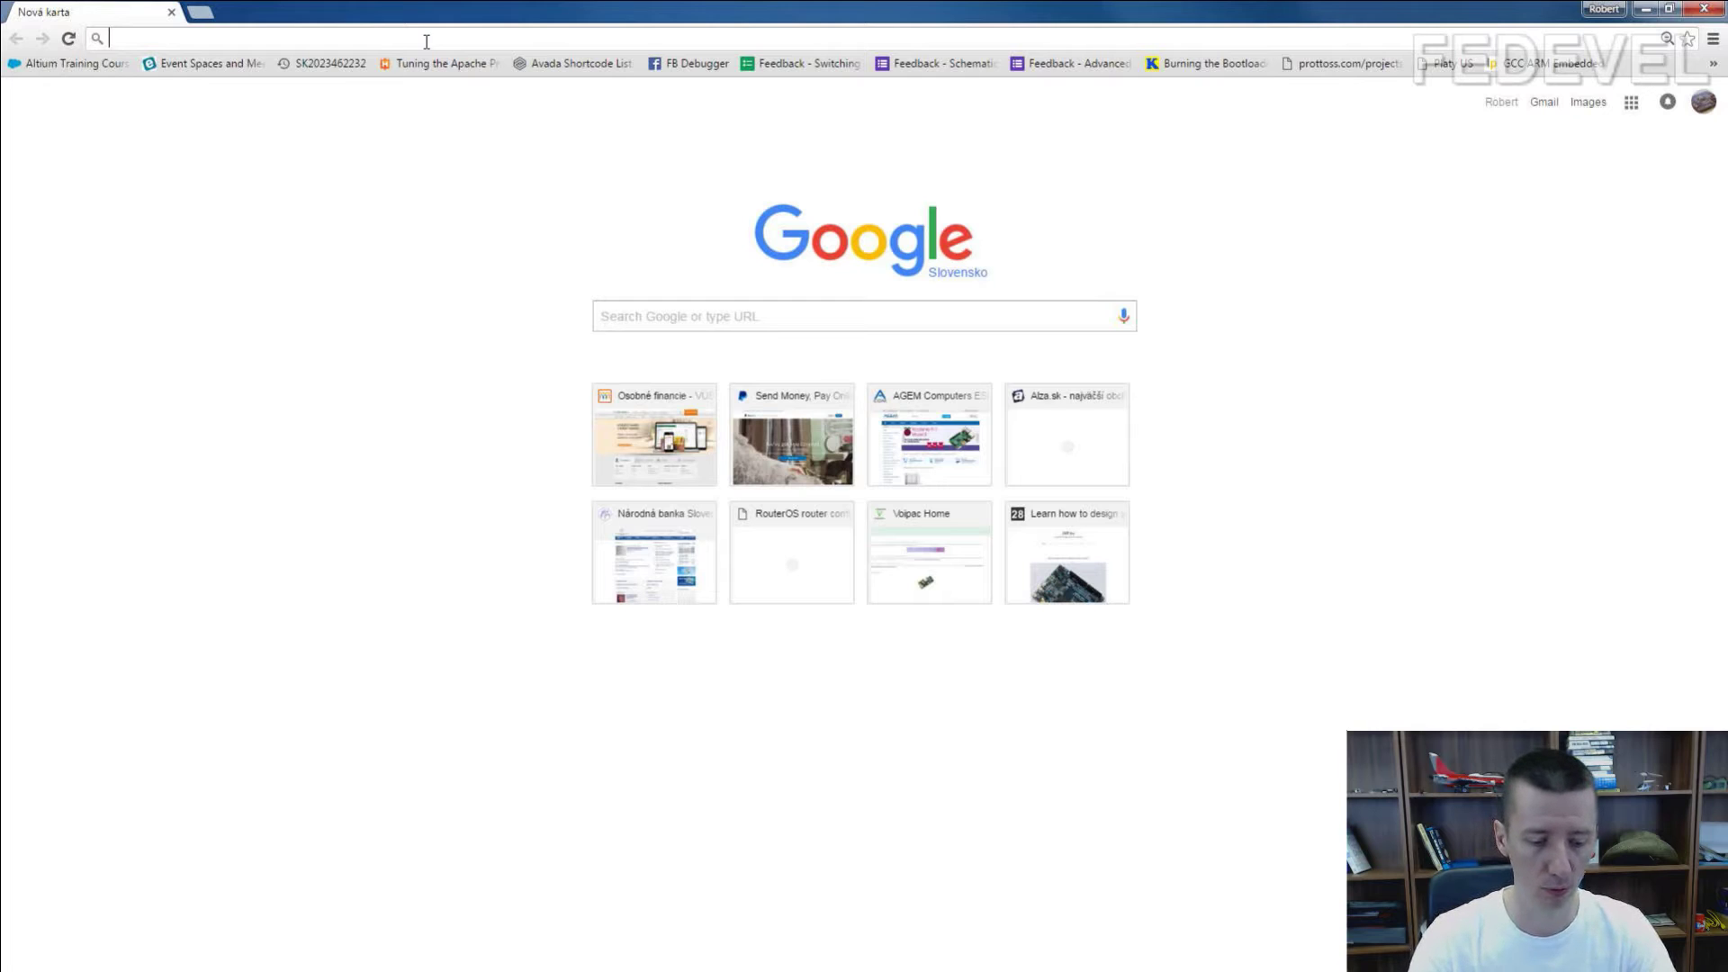
{"action": "type", "text": "welldo"}
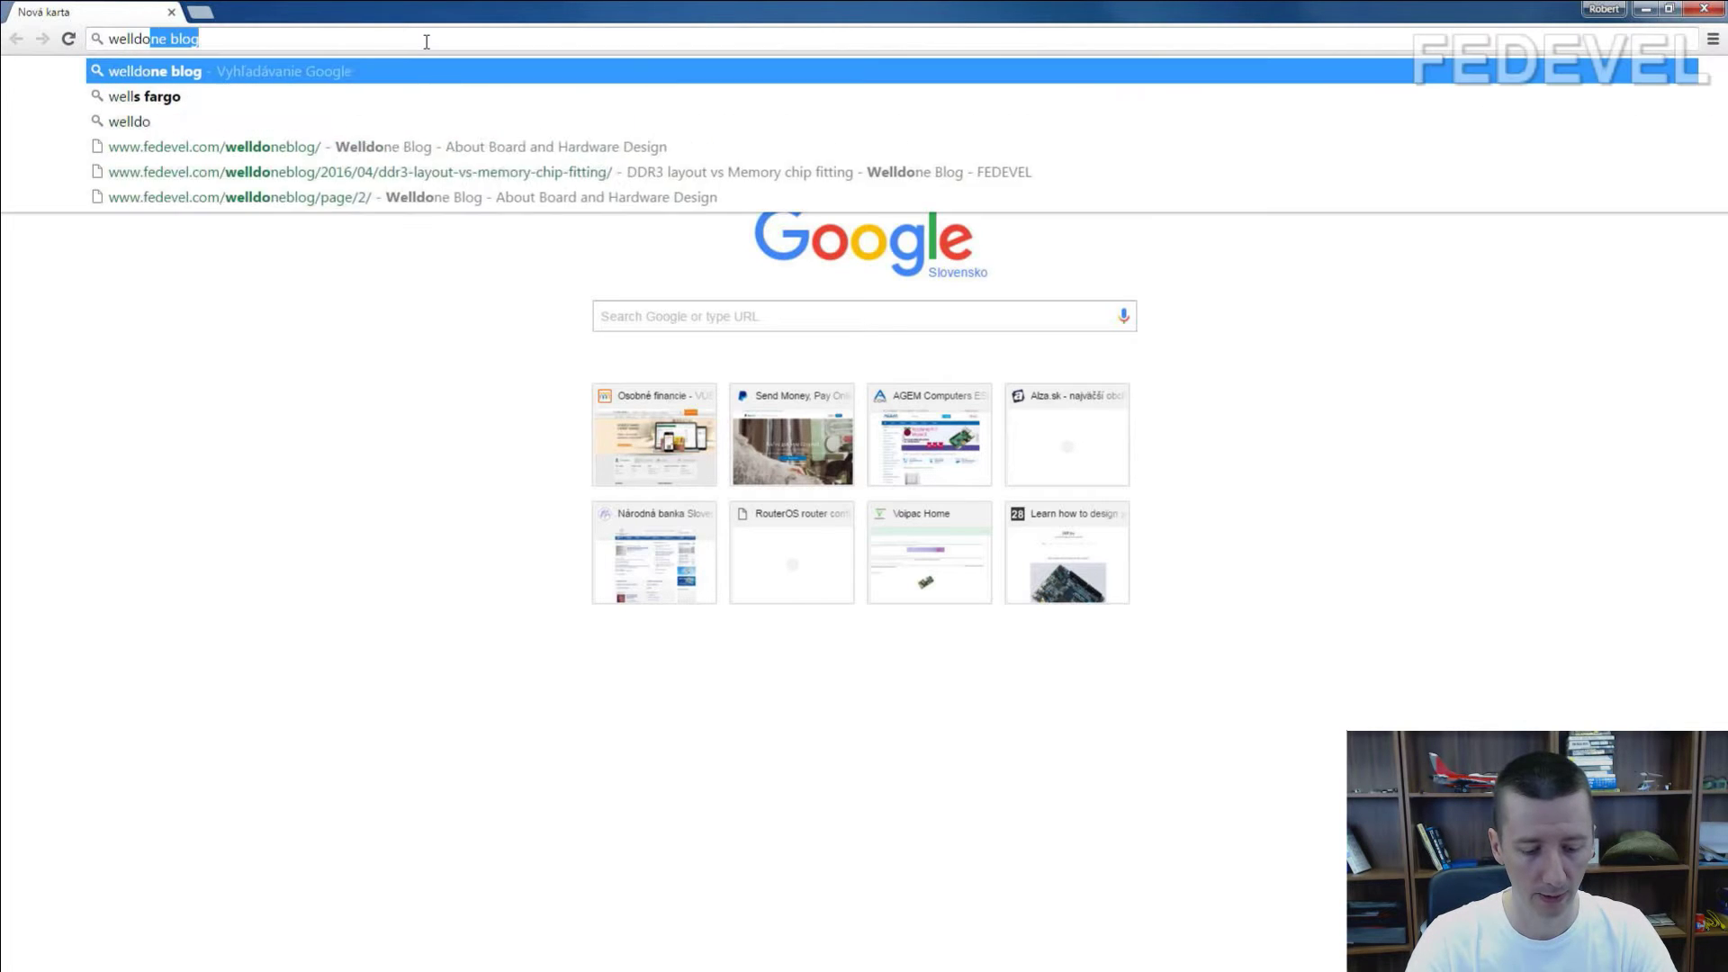
{"action": "type", "text": "ne b"}
- Search for welldone blog, go to page 2 of posts and open the Altium 3D PDF post
{"action": "key", "text": "Return"}
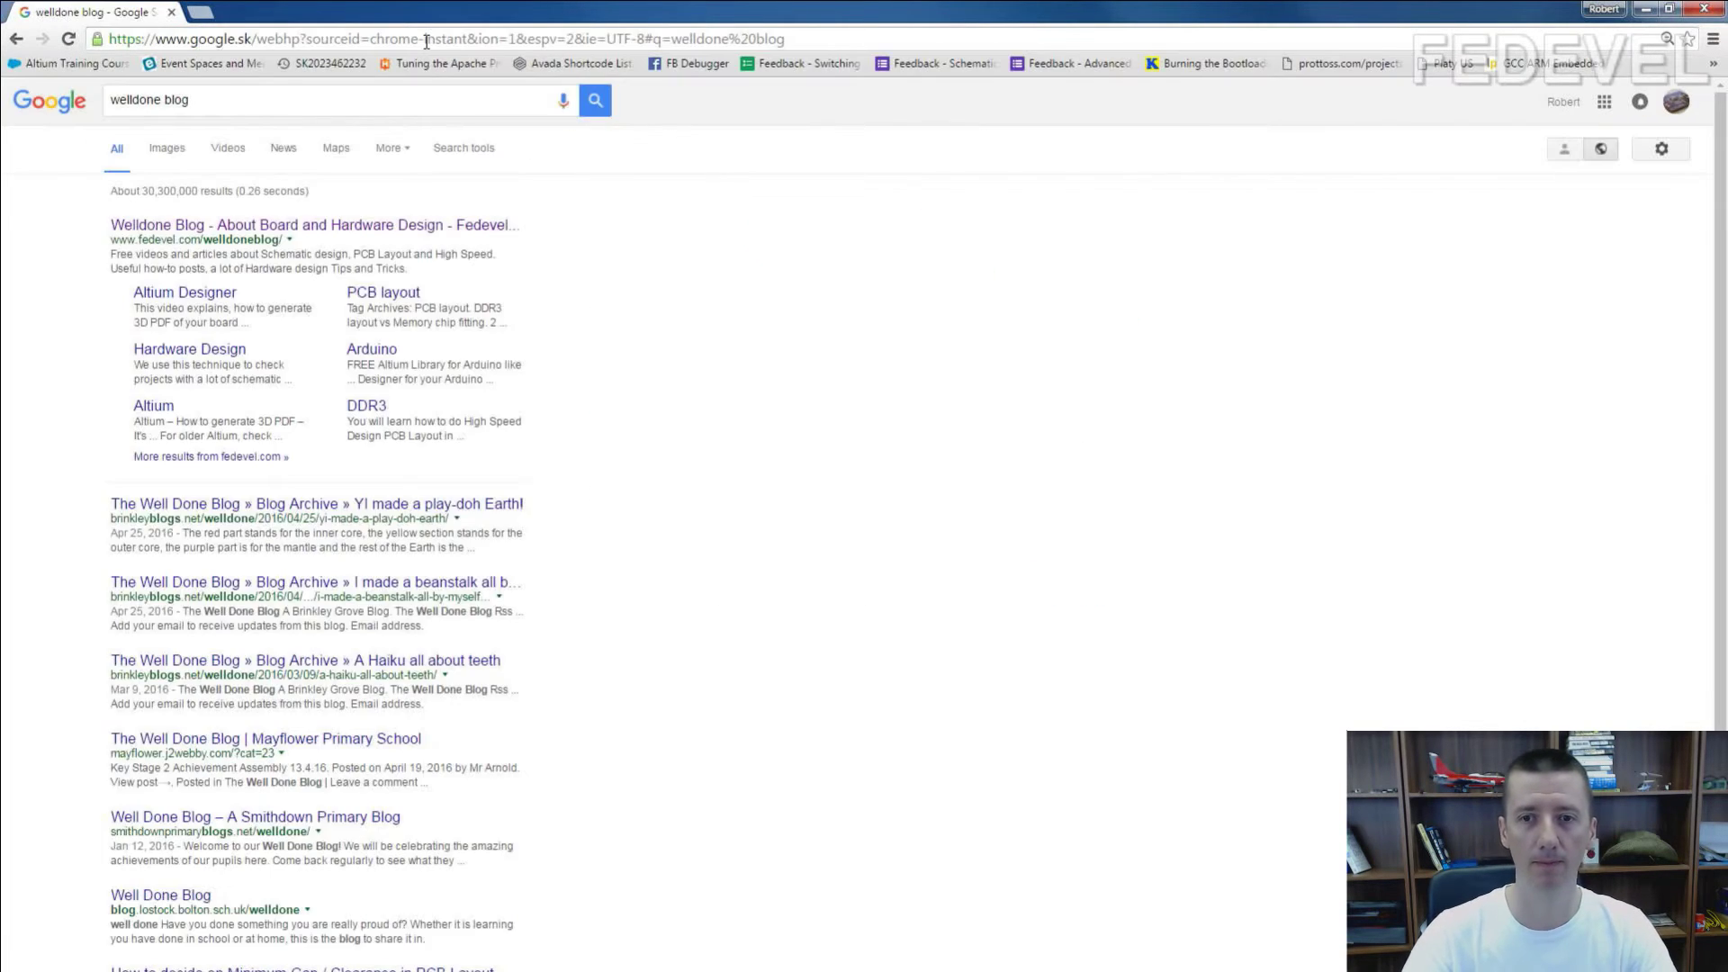
{"action": "left_click", "coordinate": [355, 234]}
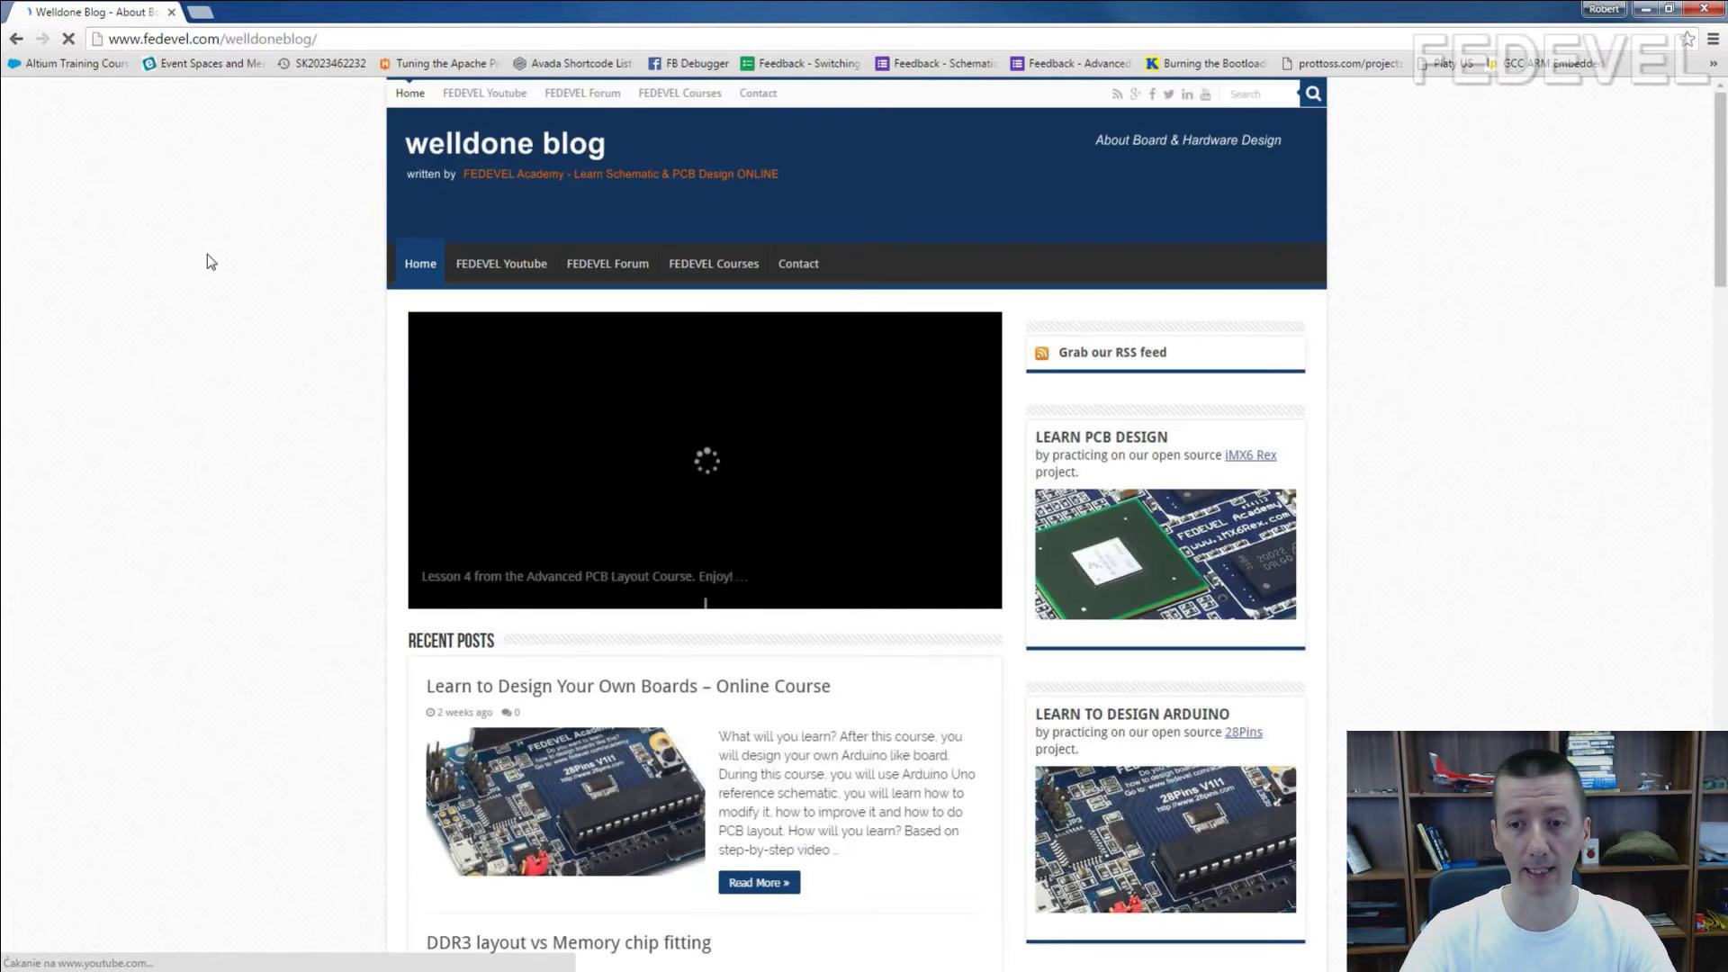
{"action": "scroll", "coordinate": [207, 254], "scroll_direction": "down", "scroll_amount": 2}
{"action": "scroll", "coordinate": [207, 254], "scroll_direction": "down", "scroll_amount": 2}
{"action": "scroll", "coordinate": [207, 252], "scroll_direction": "down", "scroll_amount": 4}
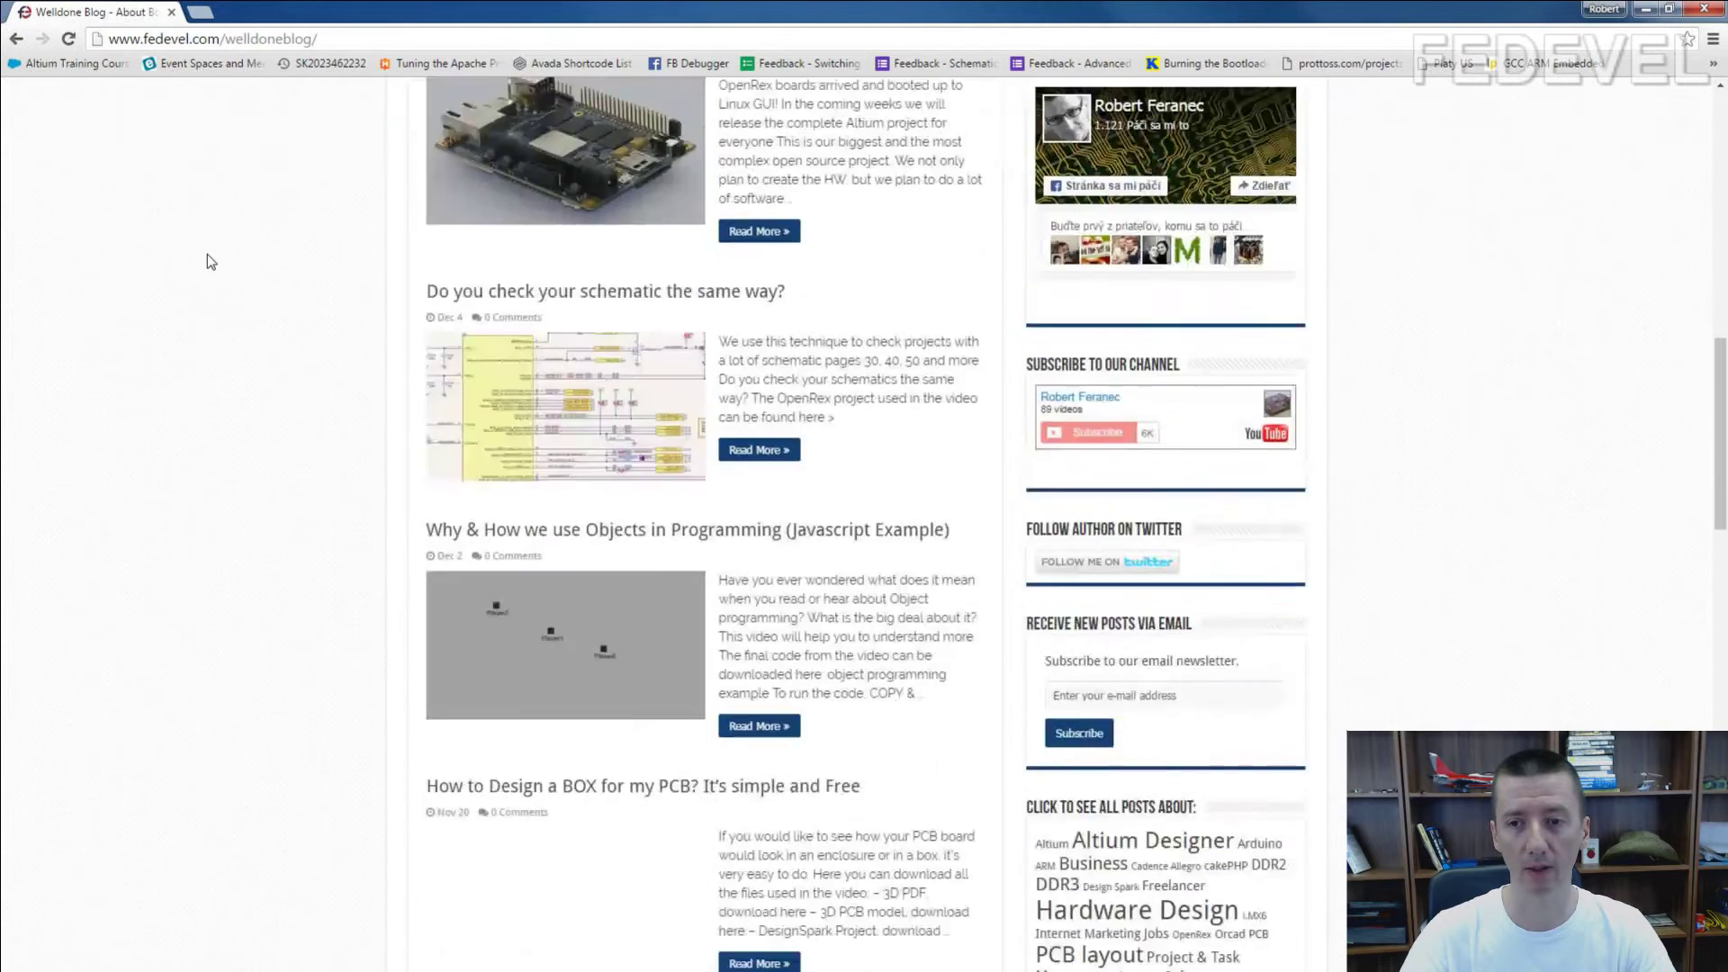
{"action": "scroll", "coordinate": [207, 252], "scroll_direction": "down", "scroll_amount": 5}
{"action": "scroll", "coordinate": [207, 252], "scroll_direction": "down", "scroll_amount": 3}
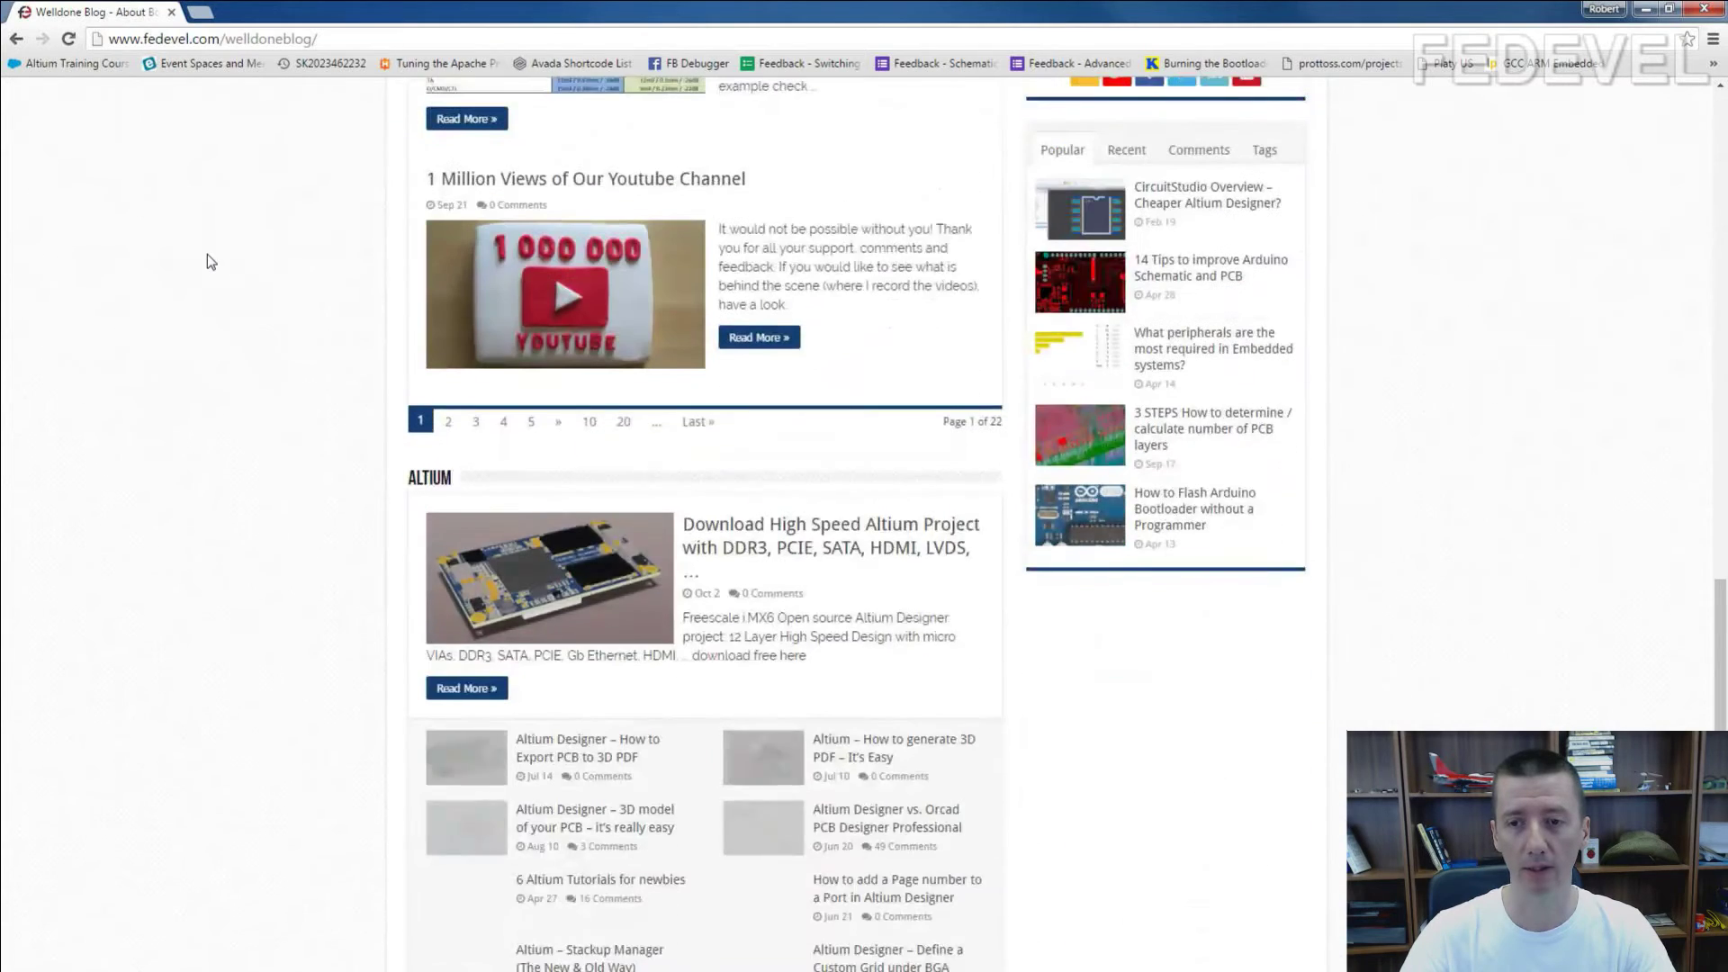
{"action": "left_click", "coordinate": [449, 423]}
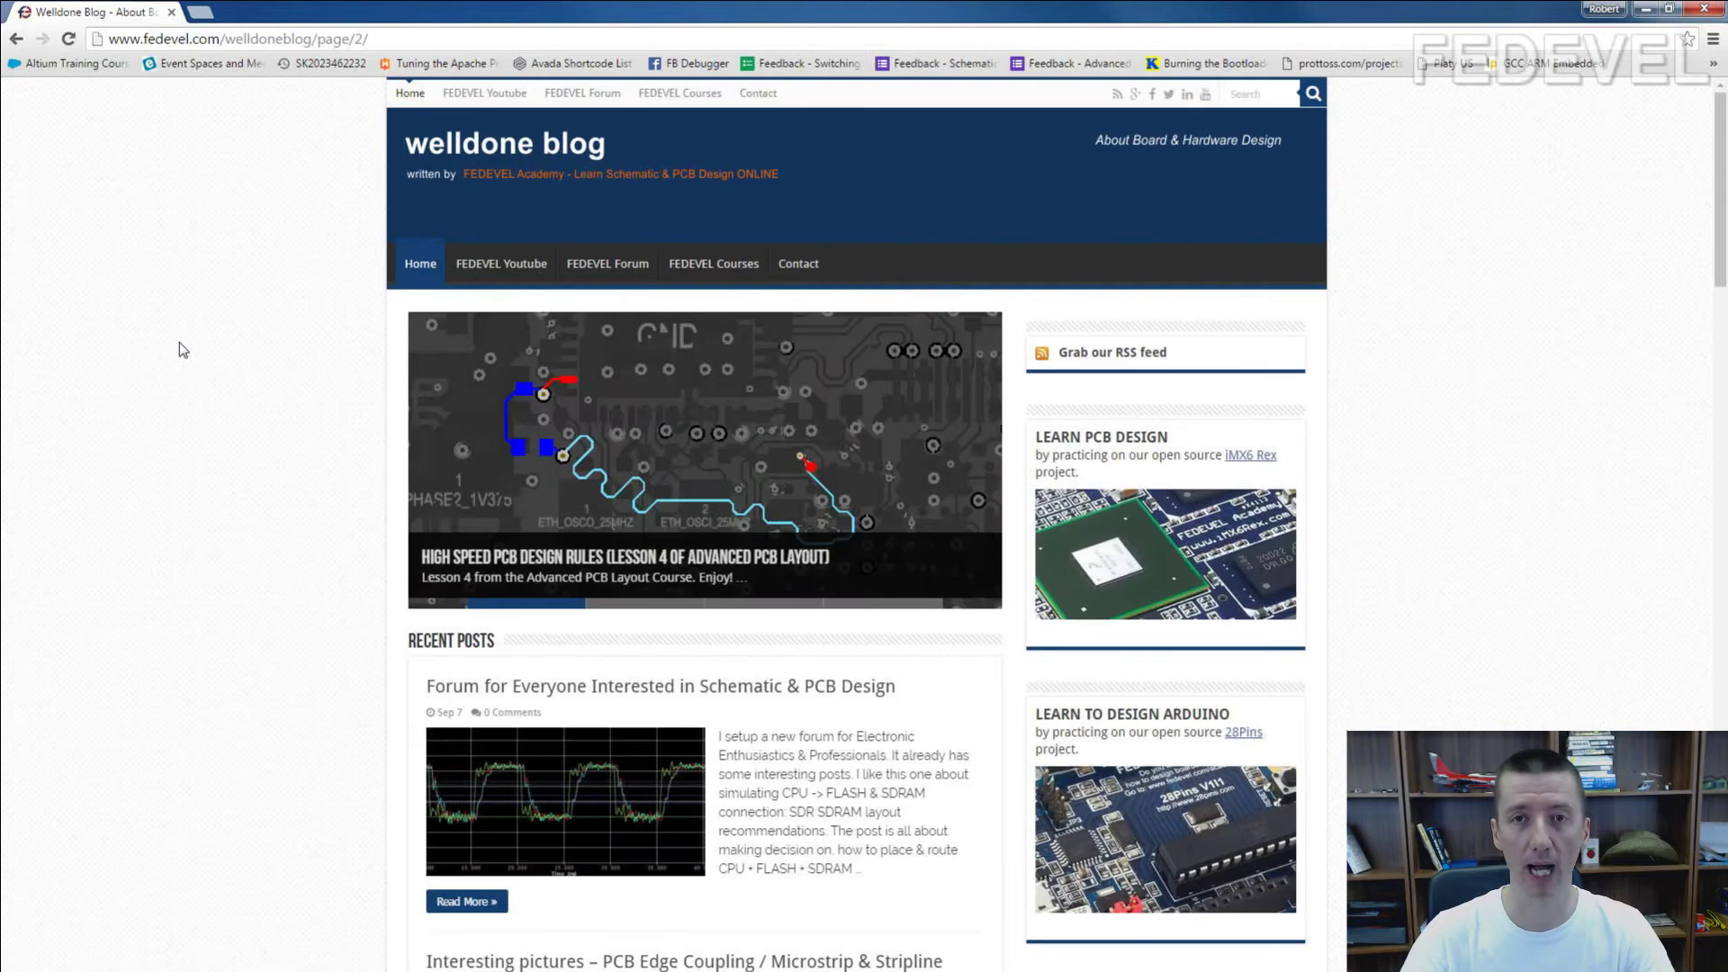
{"action": "scroll", "coordinate": [180, 343], "scroll_direction": "down", "scroll_amount": 1}
{"action": "scroll", "coordinate": [180, 343], "scroll_direction": "down", "scroll_amount": 4}
{"action": "scroll", "coordinate": [180, 343], "scroll_direction": "down", "scroll_amount": 1}
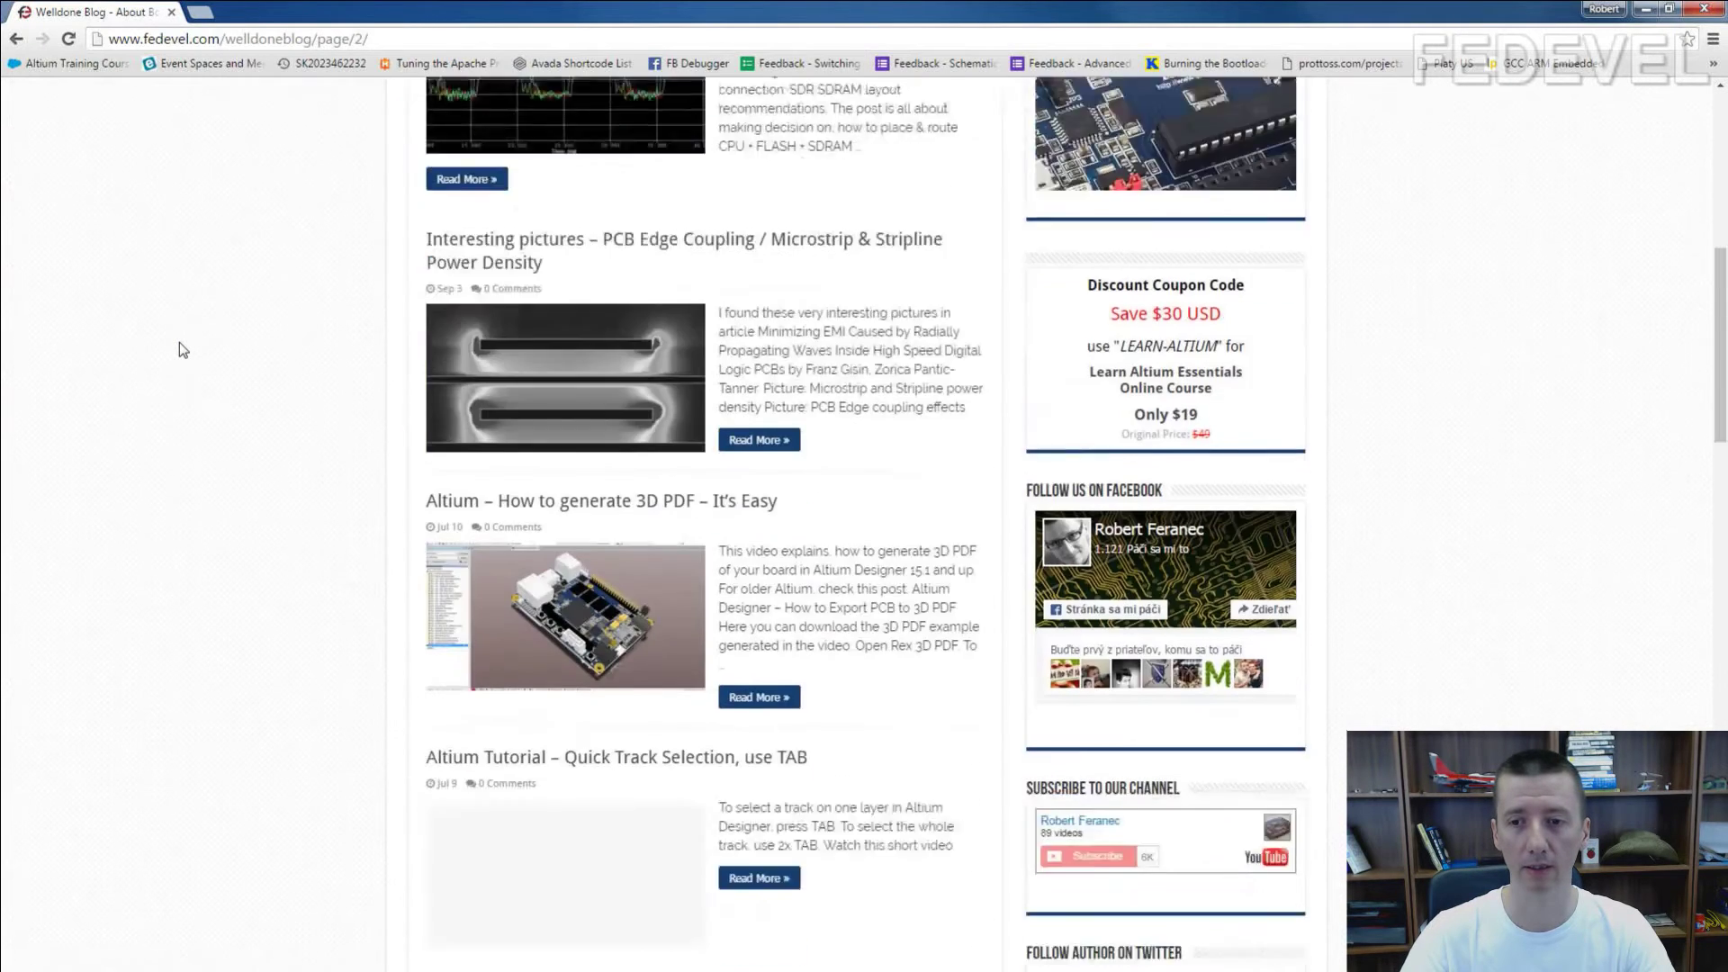
{"action": "scroll", "coordinate": [180, 343], "scroll_direction": "down", "scroll_amount": 1}
{"action": "left_click", "coordinate": [532, 359]}
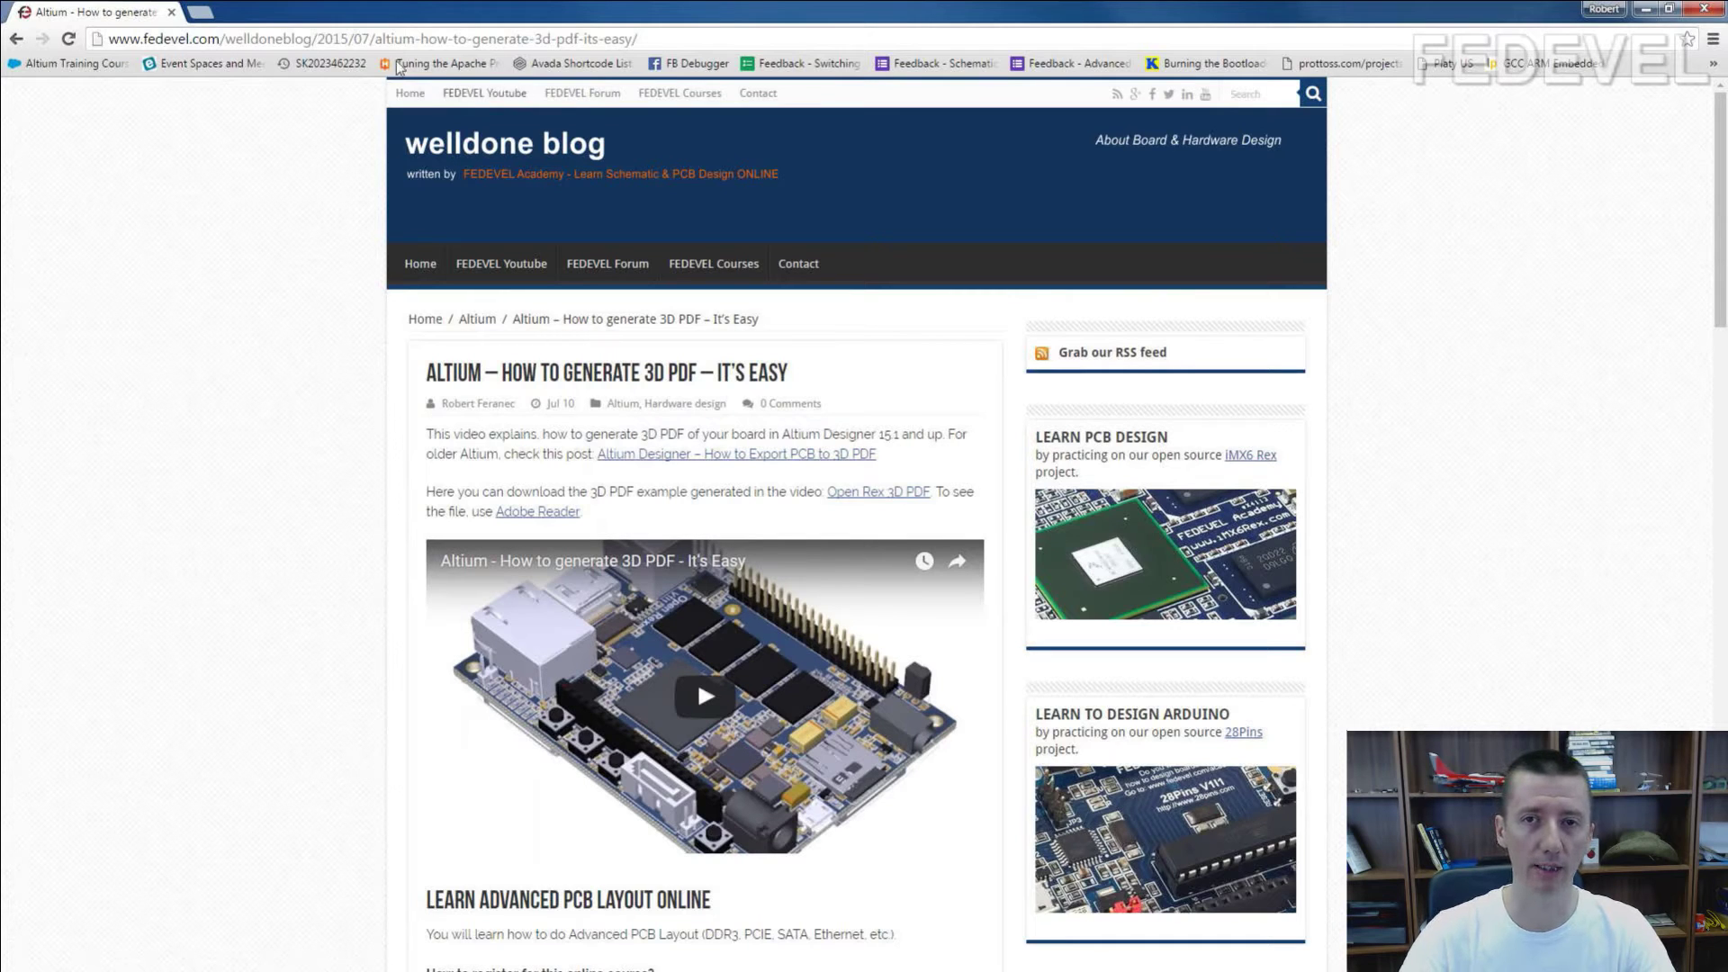
- In a new tab, search open rex and open the imx6rex.com OpenRex project page
{"action": "left_click", "coordinate": [200, 12]}
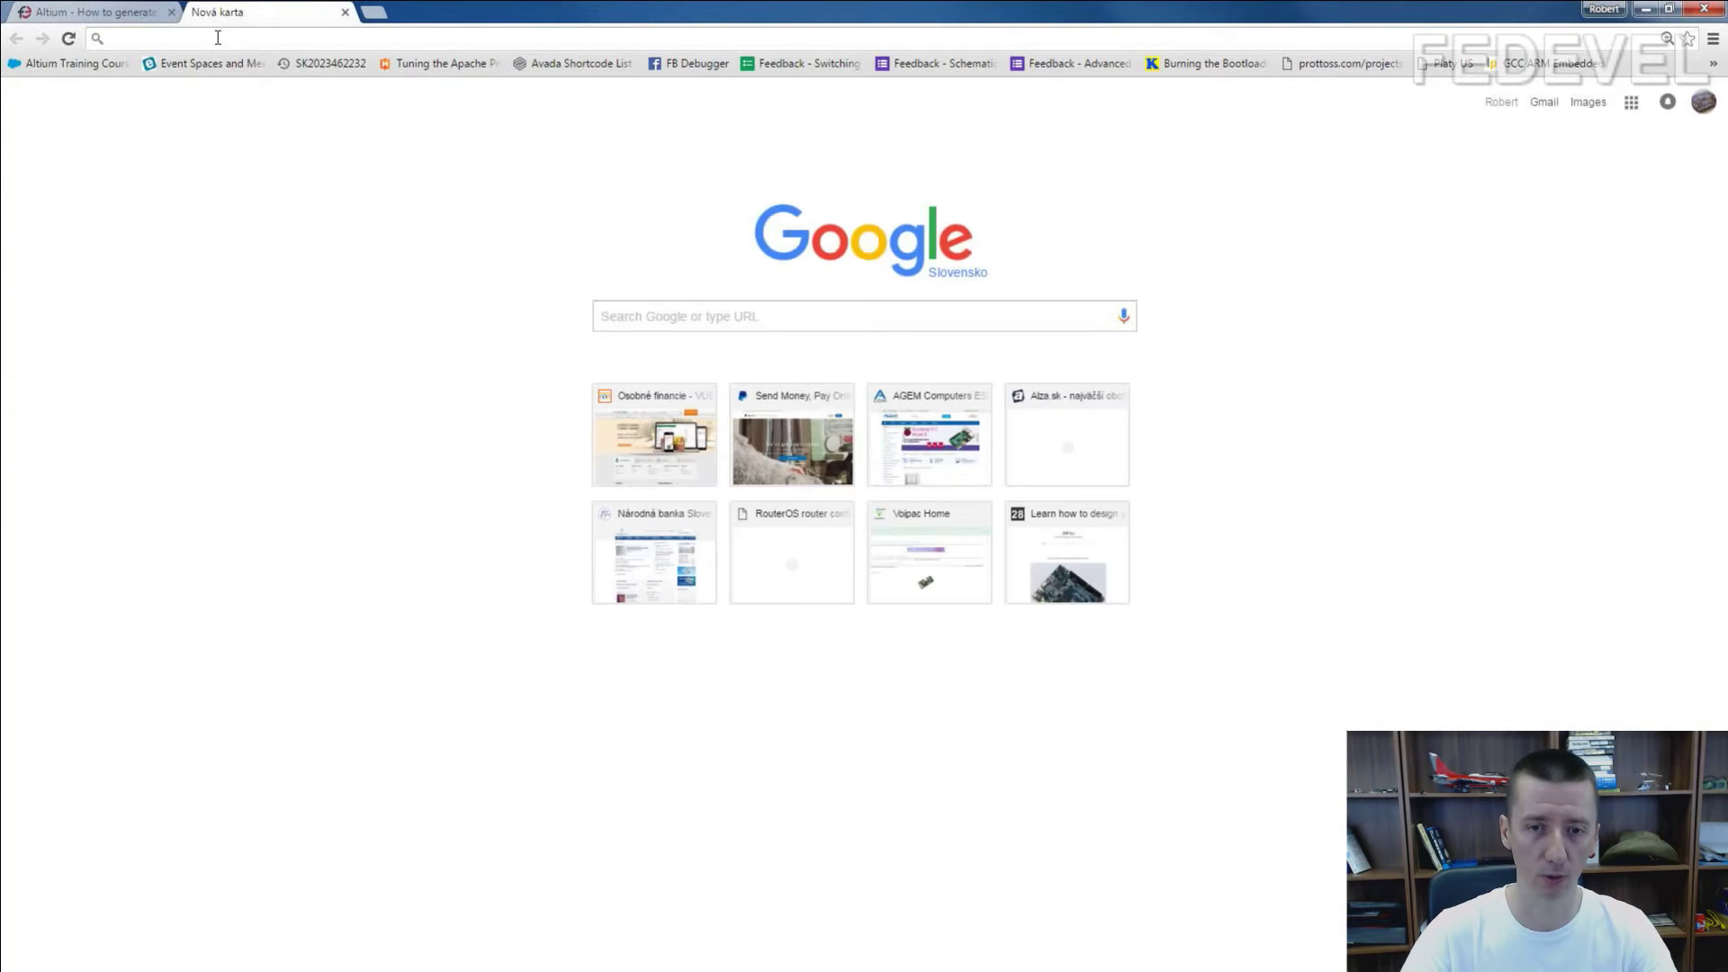
{"action": "type", "text": "open rex"}
{"action": "key", "text": "Return"}
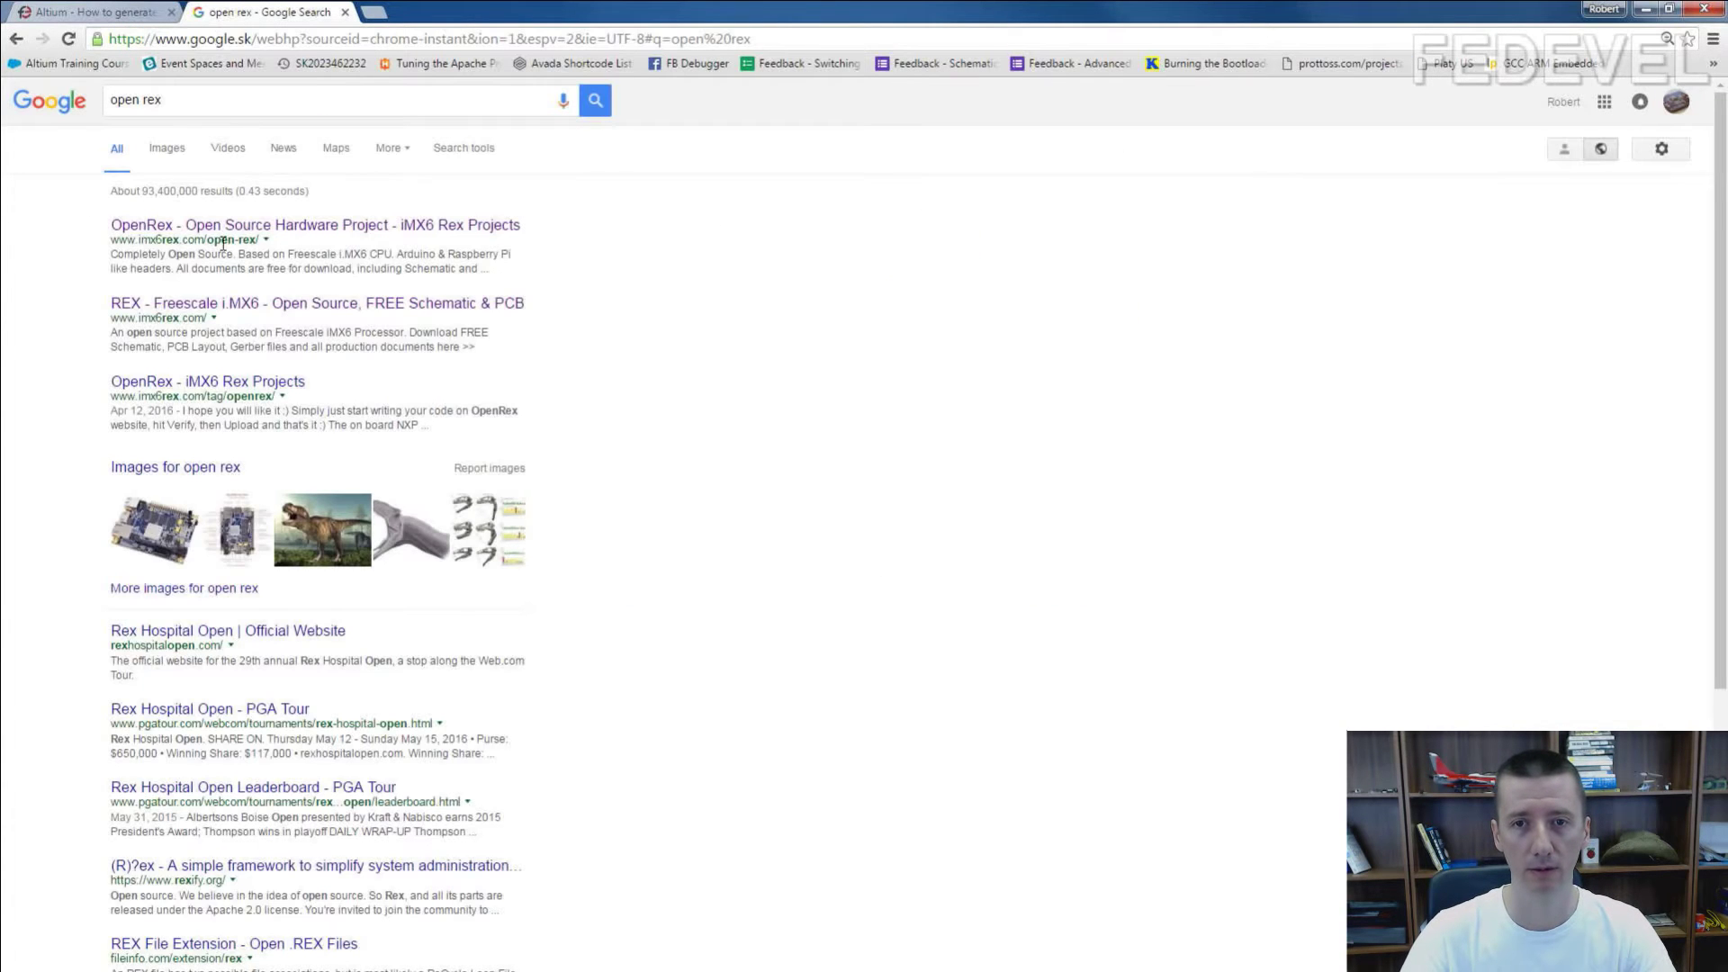
{"action": "left_click", "coordinate": [203, 230]}
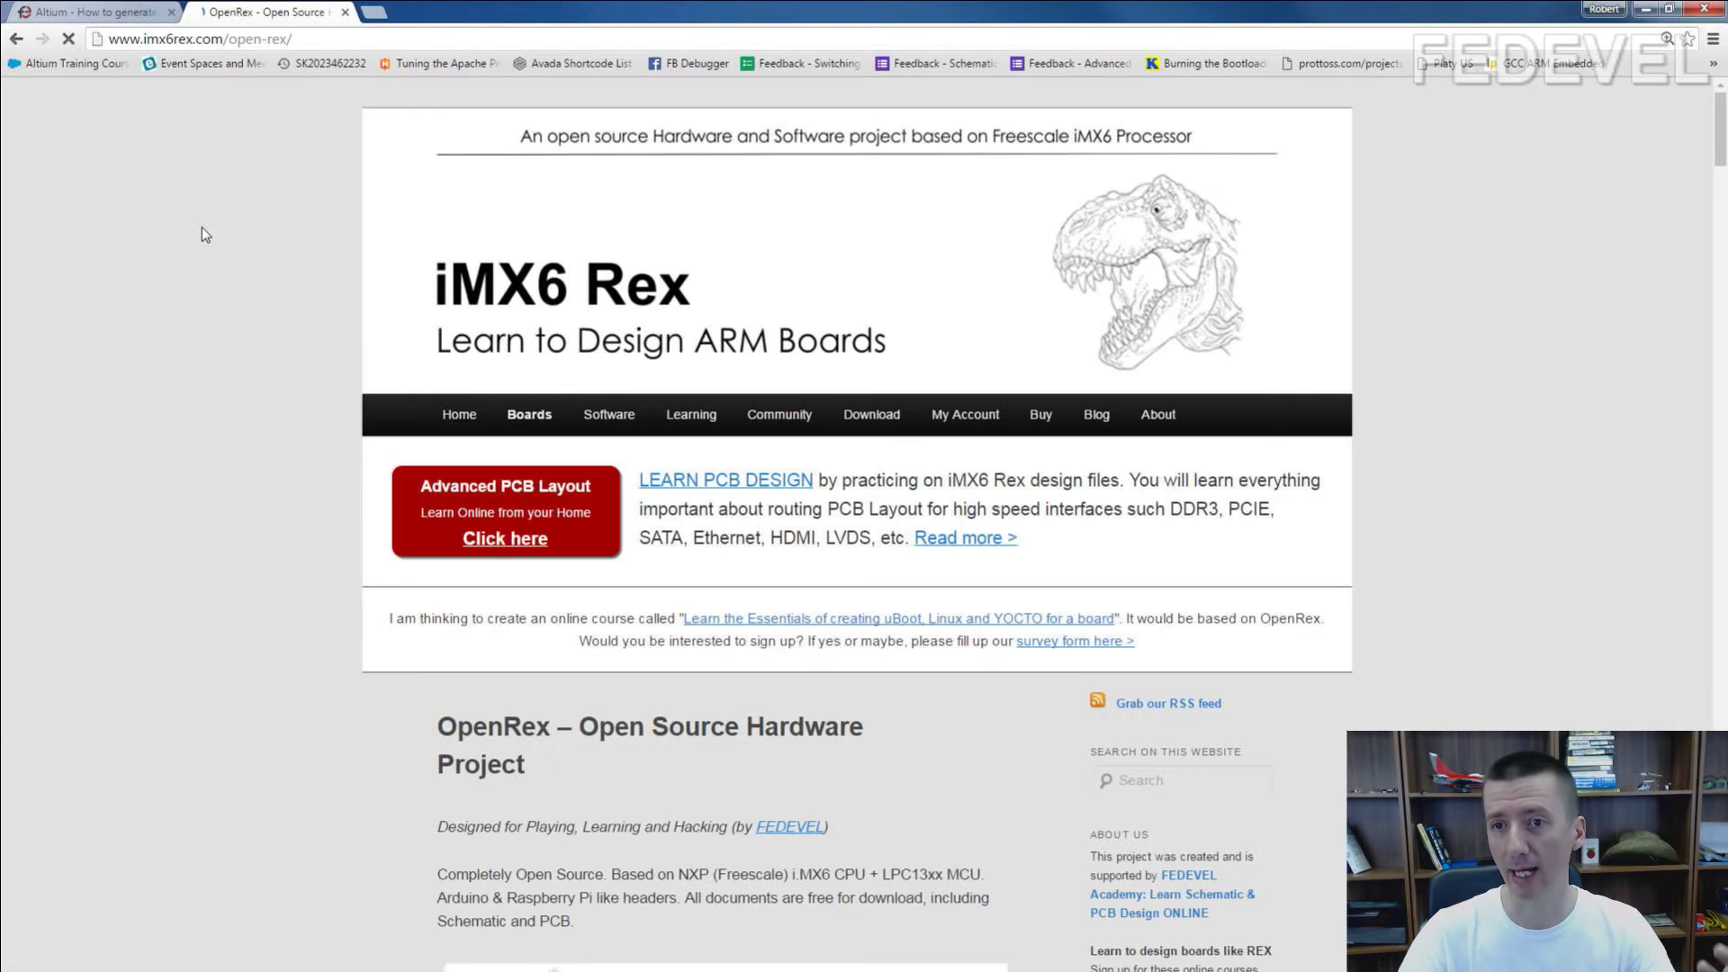
{"action": "scroll", "coordinate": [228, 278], "scroll_direction": "down", "scroll_amount": 1}
{"action": "scroll", "coordinate": [228, 278], "scroll_direction": "down", "scroll_amount": 2}
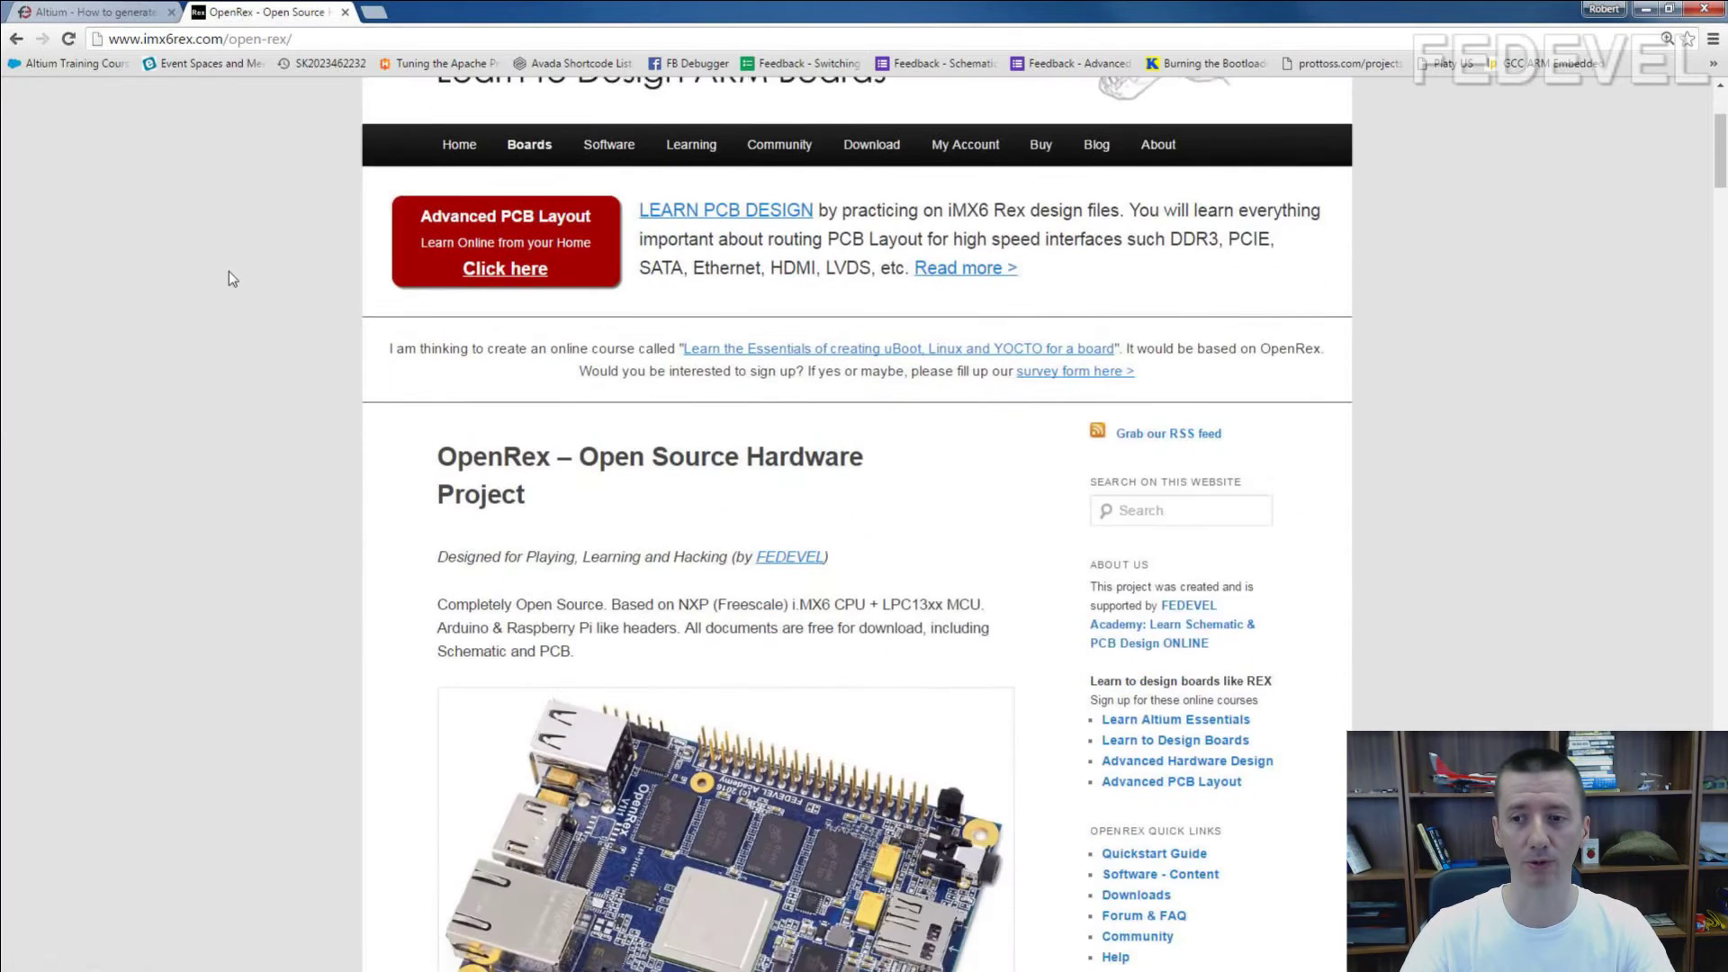
{"action": "scroll", "coordinate": [227, 278], "scroll_direction": "down", "scroll_amount": 1}
{"action": "scroll", "coordinate": [228, 278], "scroll_direction": "down", "scroll_amount": 3}
{"action": "scroll", "coordinate": [228, 272], "scroll_direction": "down", "scroll_amount": 1}
{"action": "scroll", "coordinate": [228, 272], "scroll_direction": "down", "scroll_amount": 3}
{"action": "scroll", "coordinate": [228, 272], "scroll_direction": "down", "scroll_amount": 2}
{"action": "scroll", "coordinate": [227, 272], "scroll_direction": "down", "scroll_amount": 4}
{"action": "scroll", "coordinate": [227, 278], "scroll_direction": "down", "scroll_amount": 5}
{"action": "scroll", "coordinate": [227, 278], "scroll_direction": "down", "scroll_amount": 5}
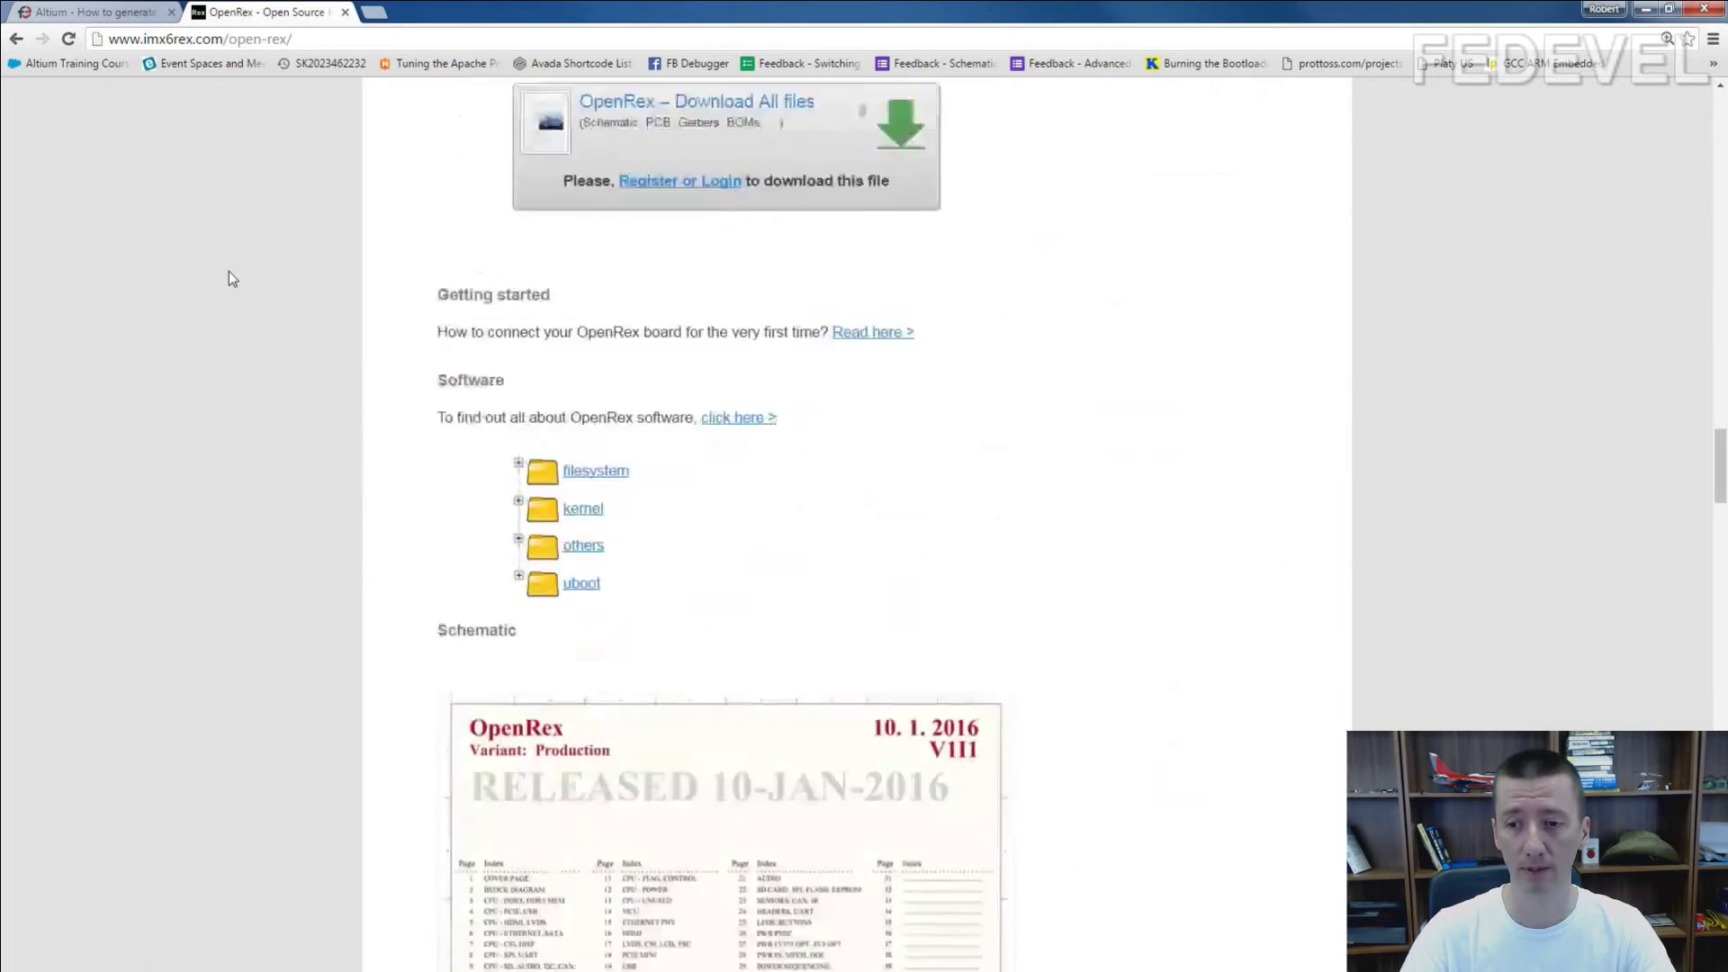
{"action": "scroll", "coordinate": [227, 279], "scroll_direction": "down", "scroll_amount": 3}
{"action": "scroll", "coordinate": [228, 279], "scroll_direction": "down", "scroll_amount": 4}
{"action": "scroll", "coordinate": [227, 278], "scroll_direction": "down", "scroll_amount": 2}
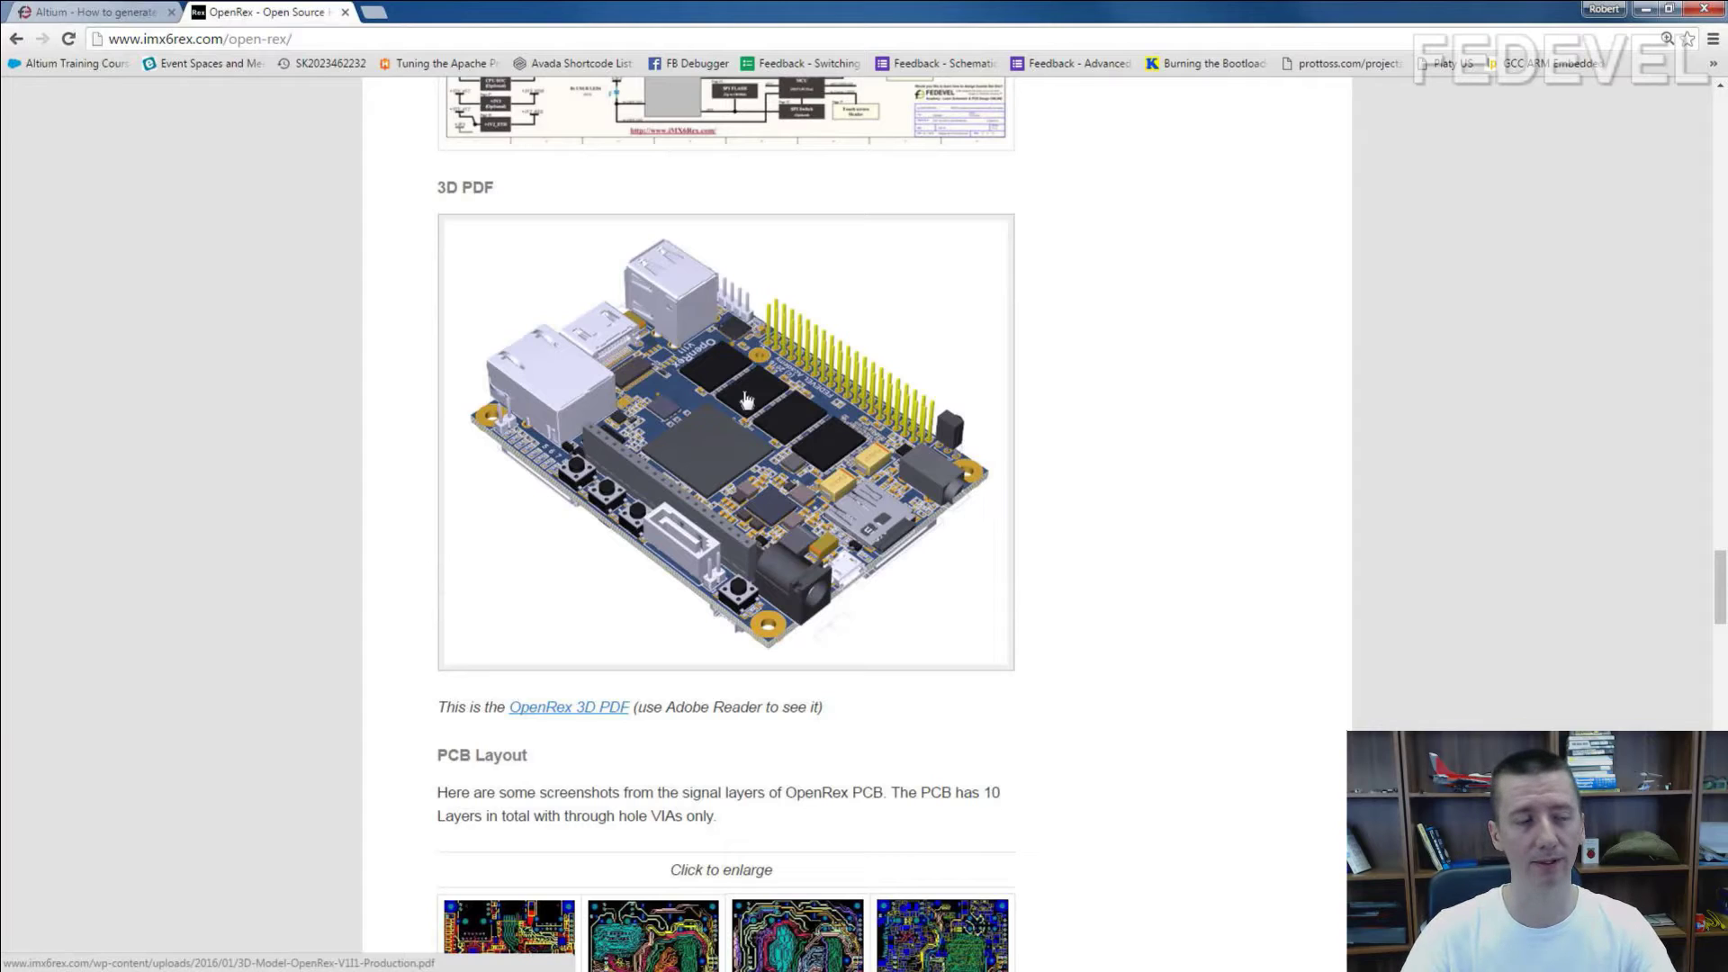
- Switch to Total Commander and open 3D Model - OpenRex V1I1 - Production.pdf in Adobe Reader
{"action": "key", "text": "alt+Tab"}
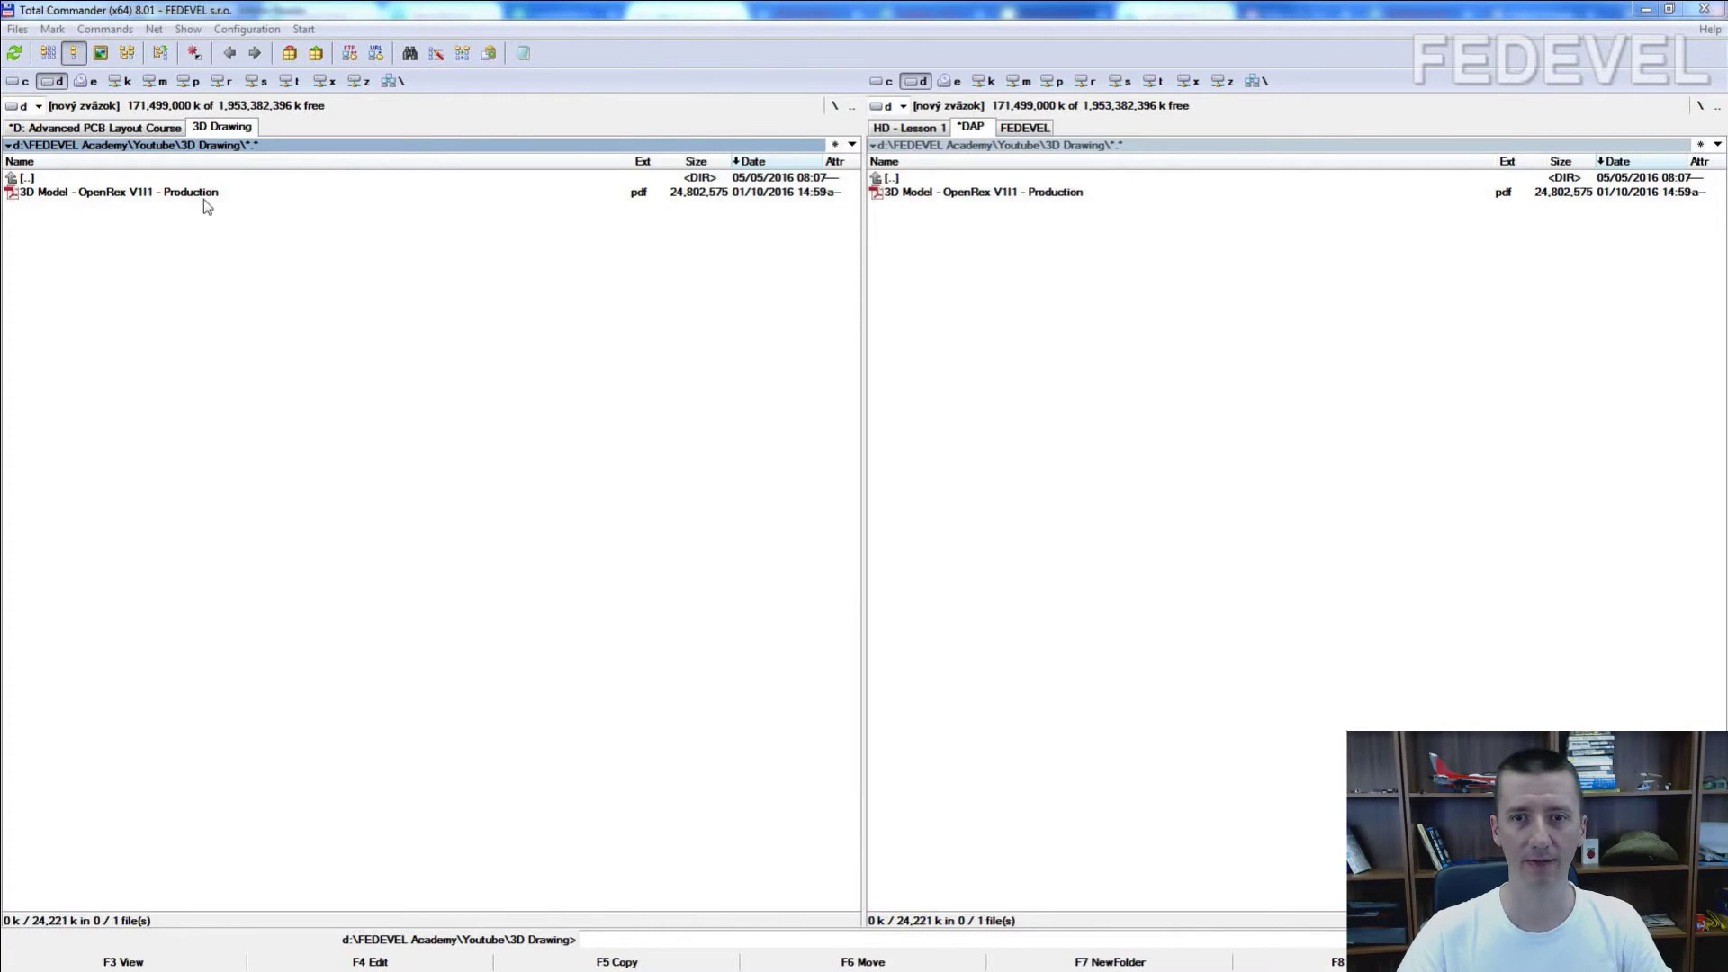
{"action": "double_click", "coordinate": [246, 193]}
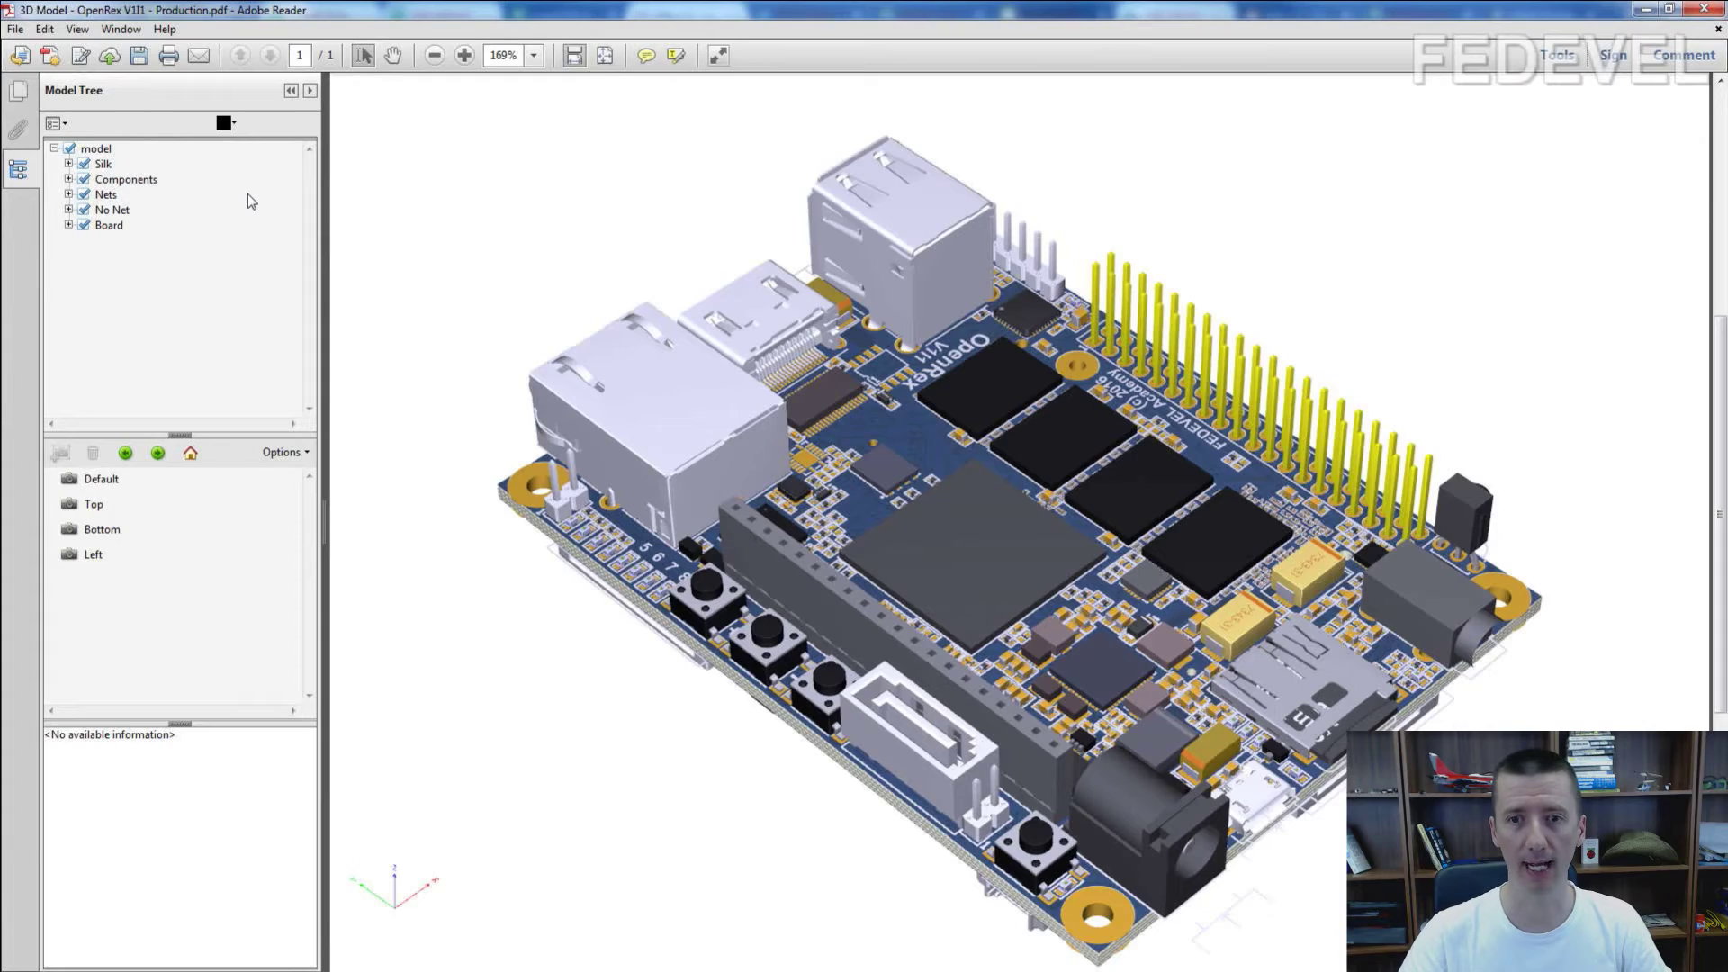
- Show the board from the top view and set the Model Render Mode to Illustration
{"action": "left_click", "coordinate": [94, 505]}
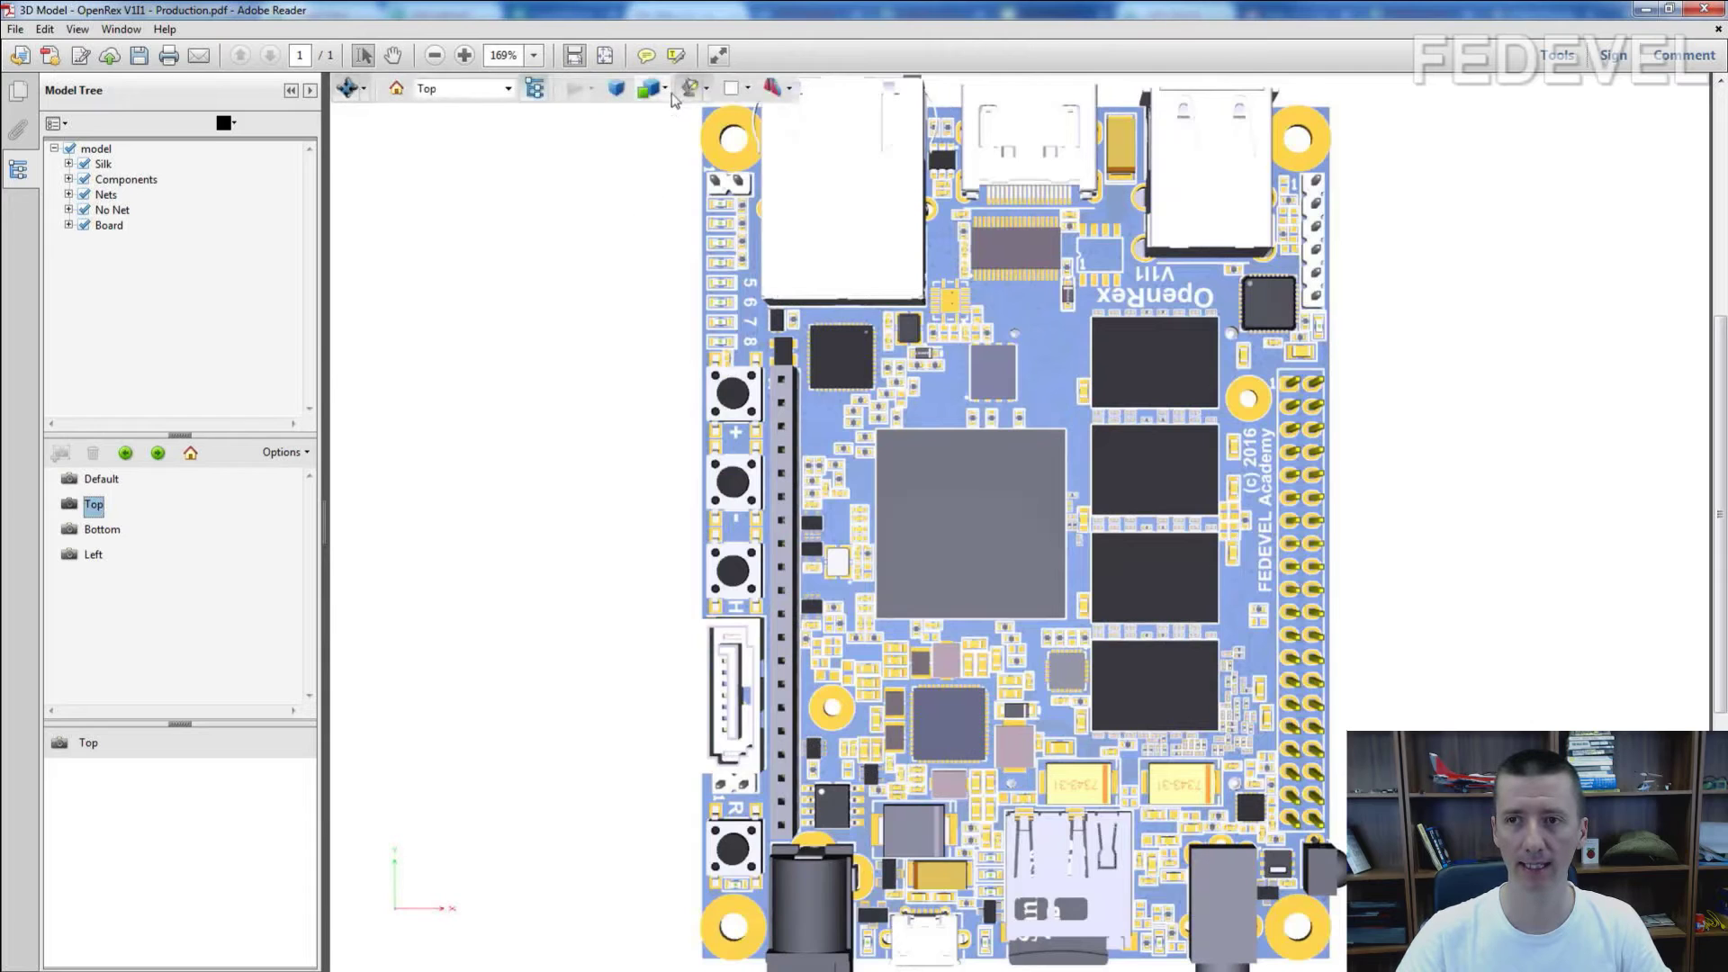
{"action": "left_click", "coordinate": [668, 89]}
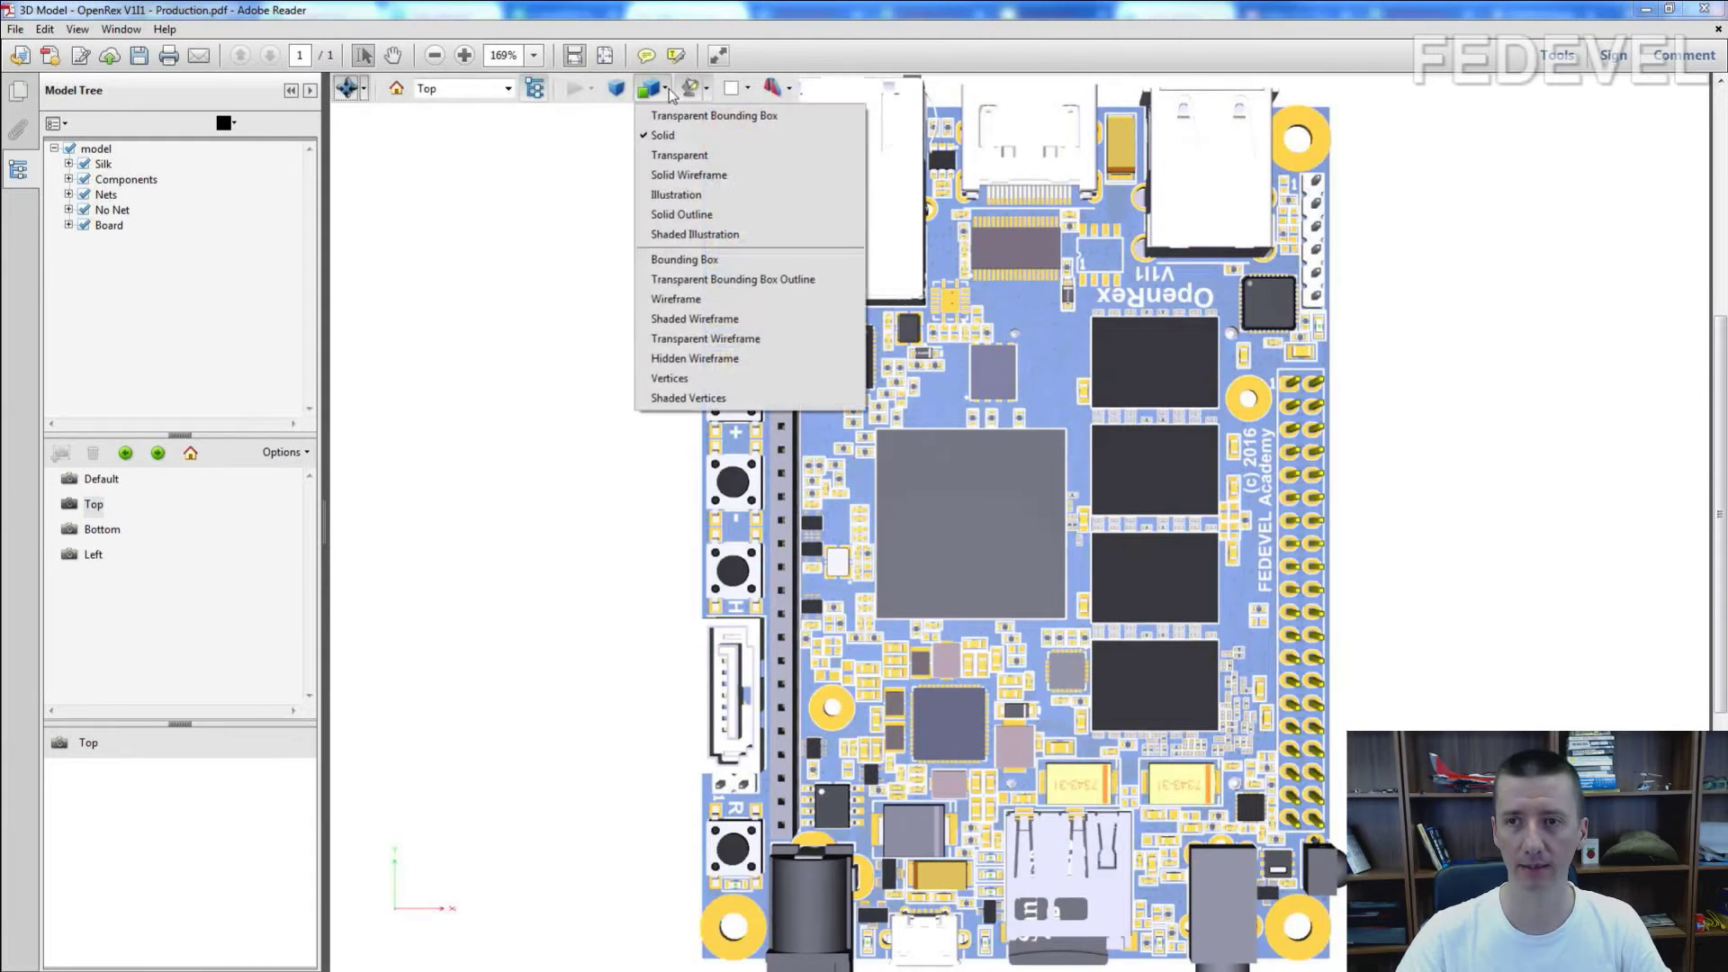
{"action": "left_click", "coordinate": [666, 194]}
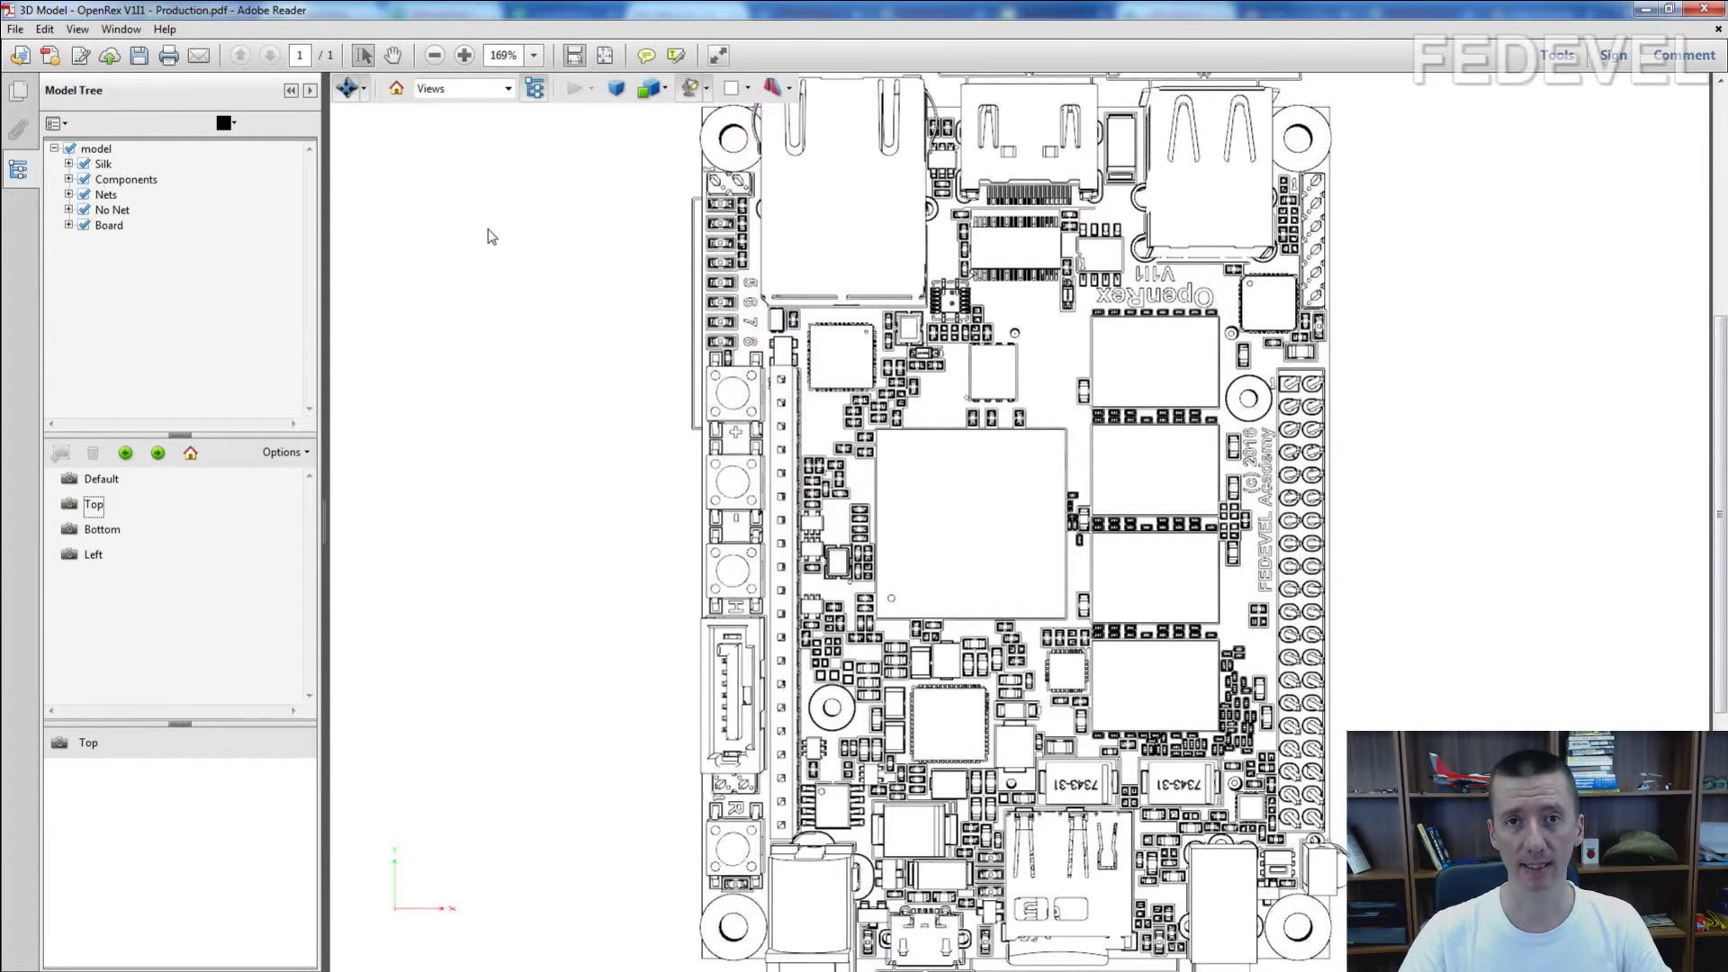
- Hide the Silk layer, expand Components and select the HDMI connector J5
{"action": "left_click", "coordinate": [84, 165]}
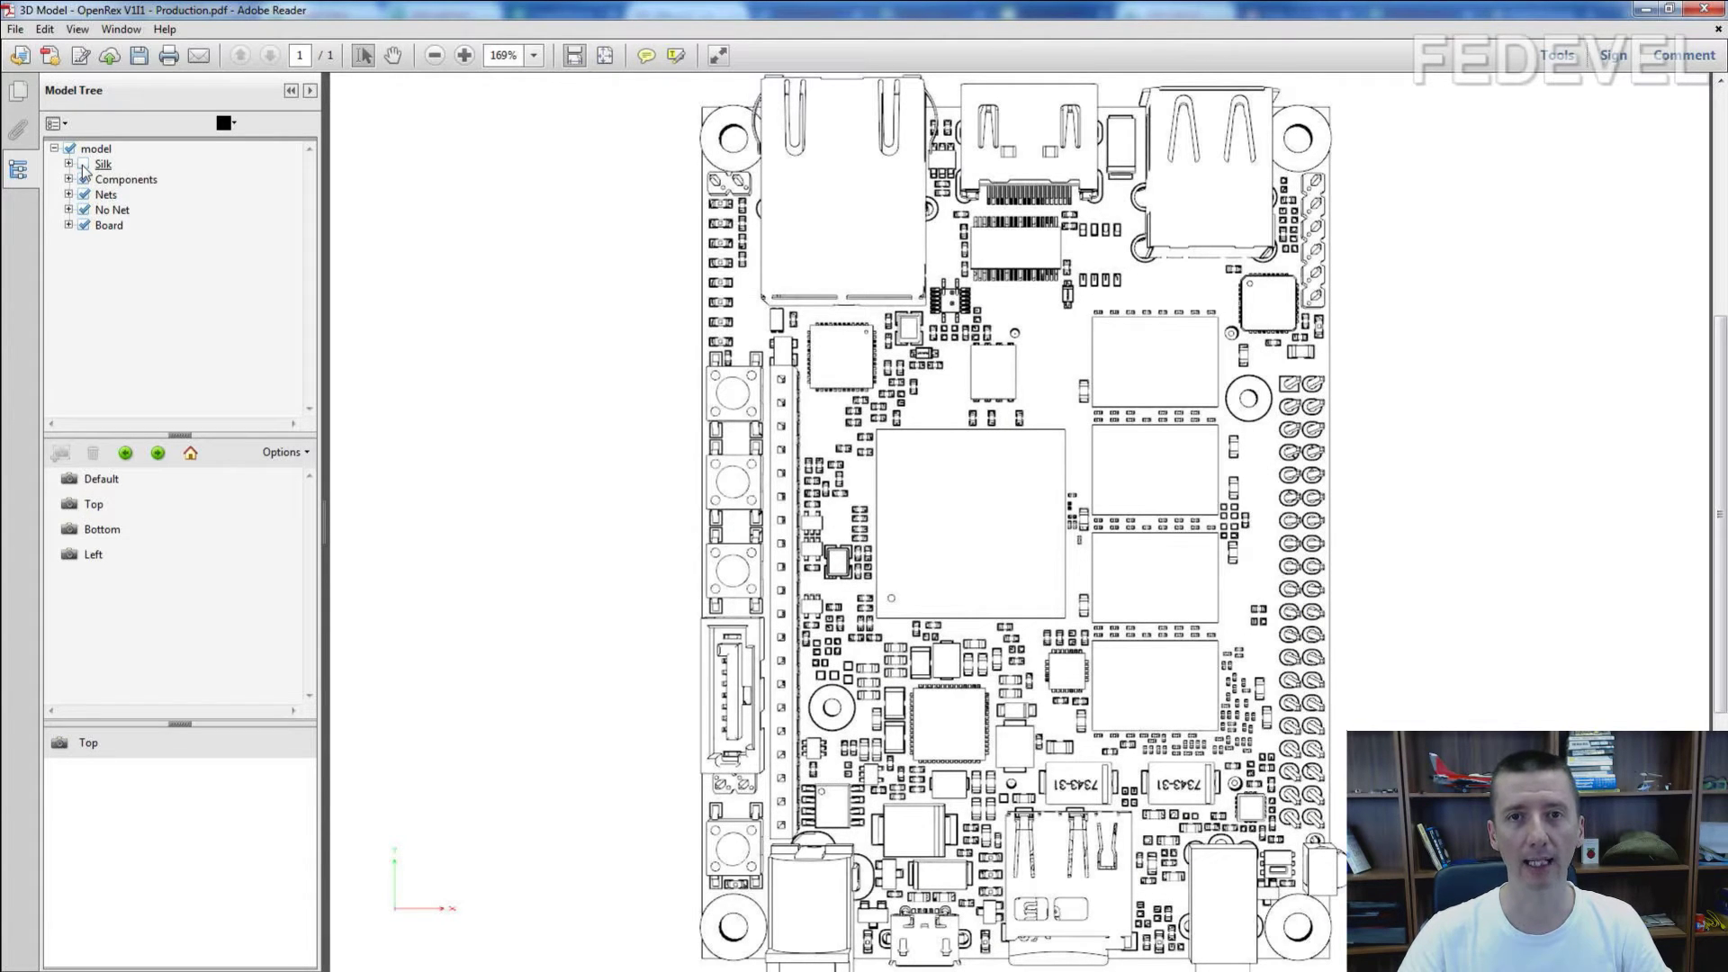
{"action": "left_click", "coordinate": [69, 178]}
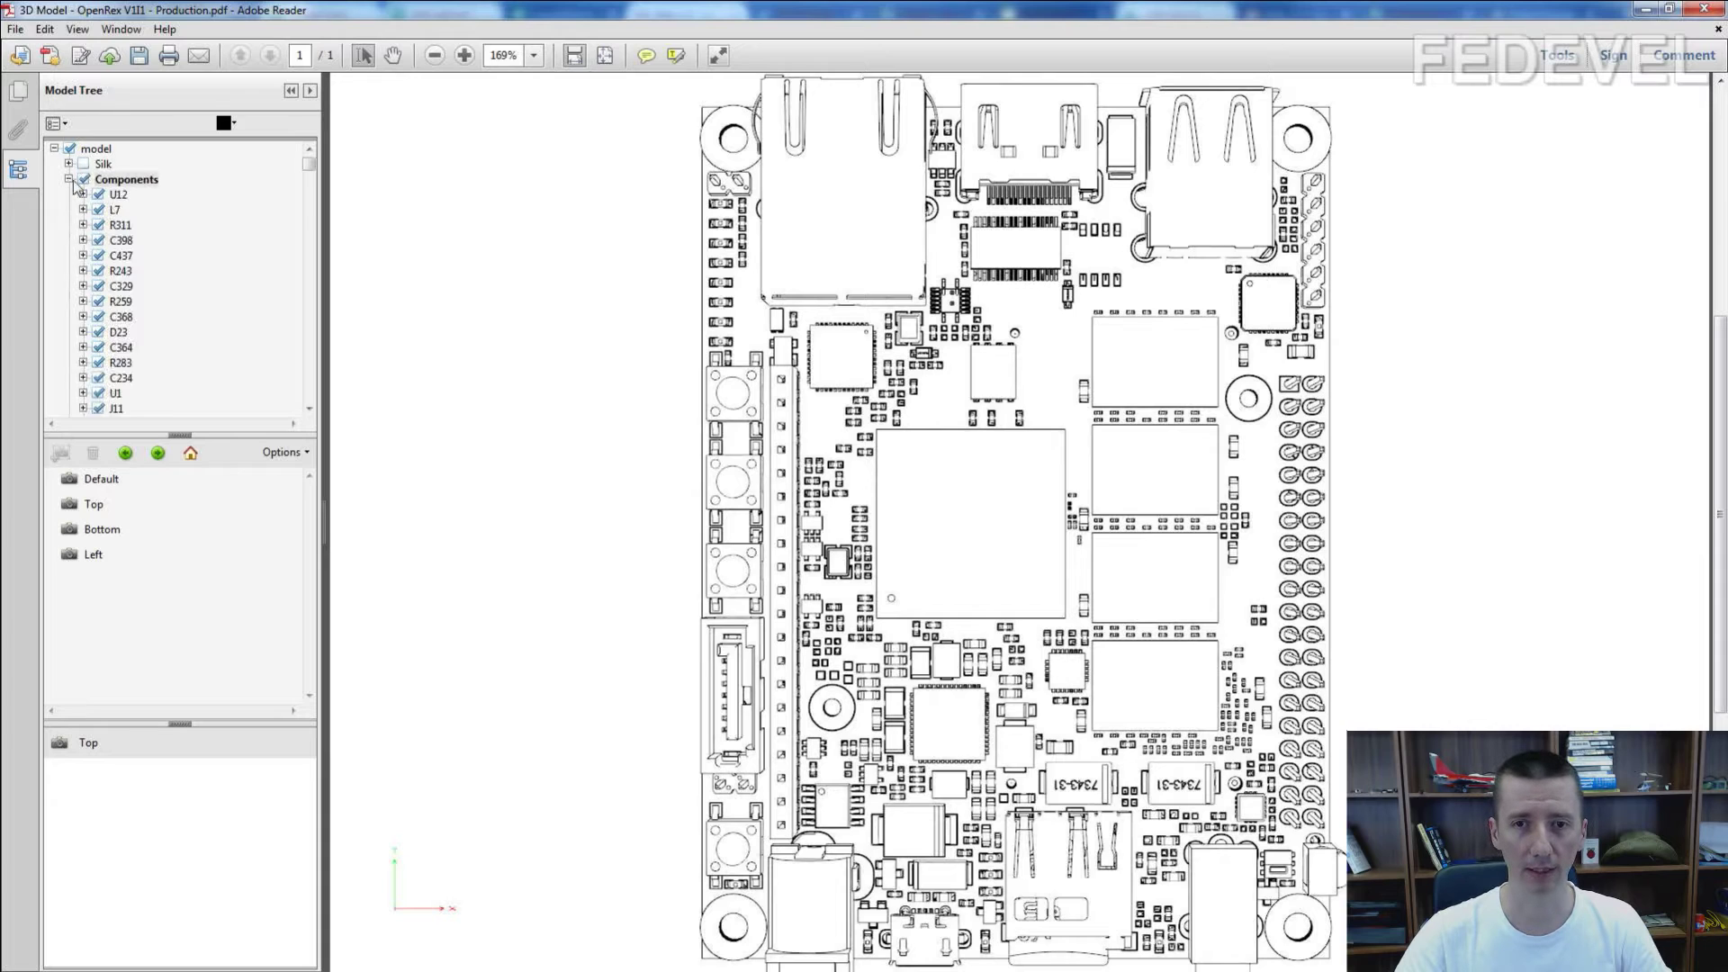
{"action": "left_click", "coordinate": [310, 353]}
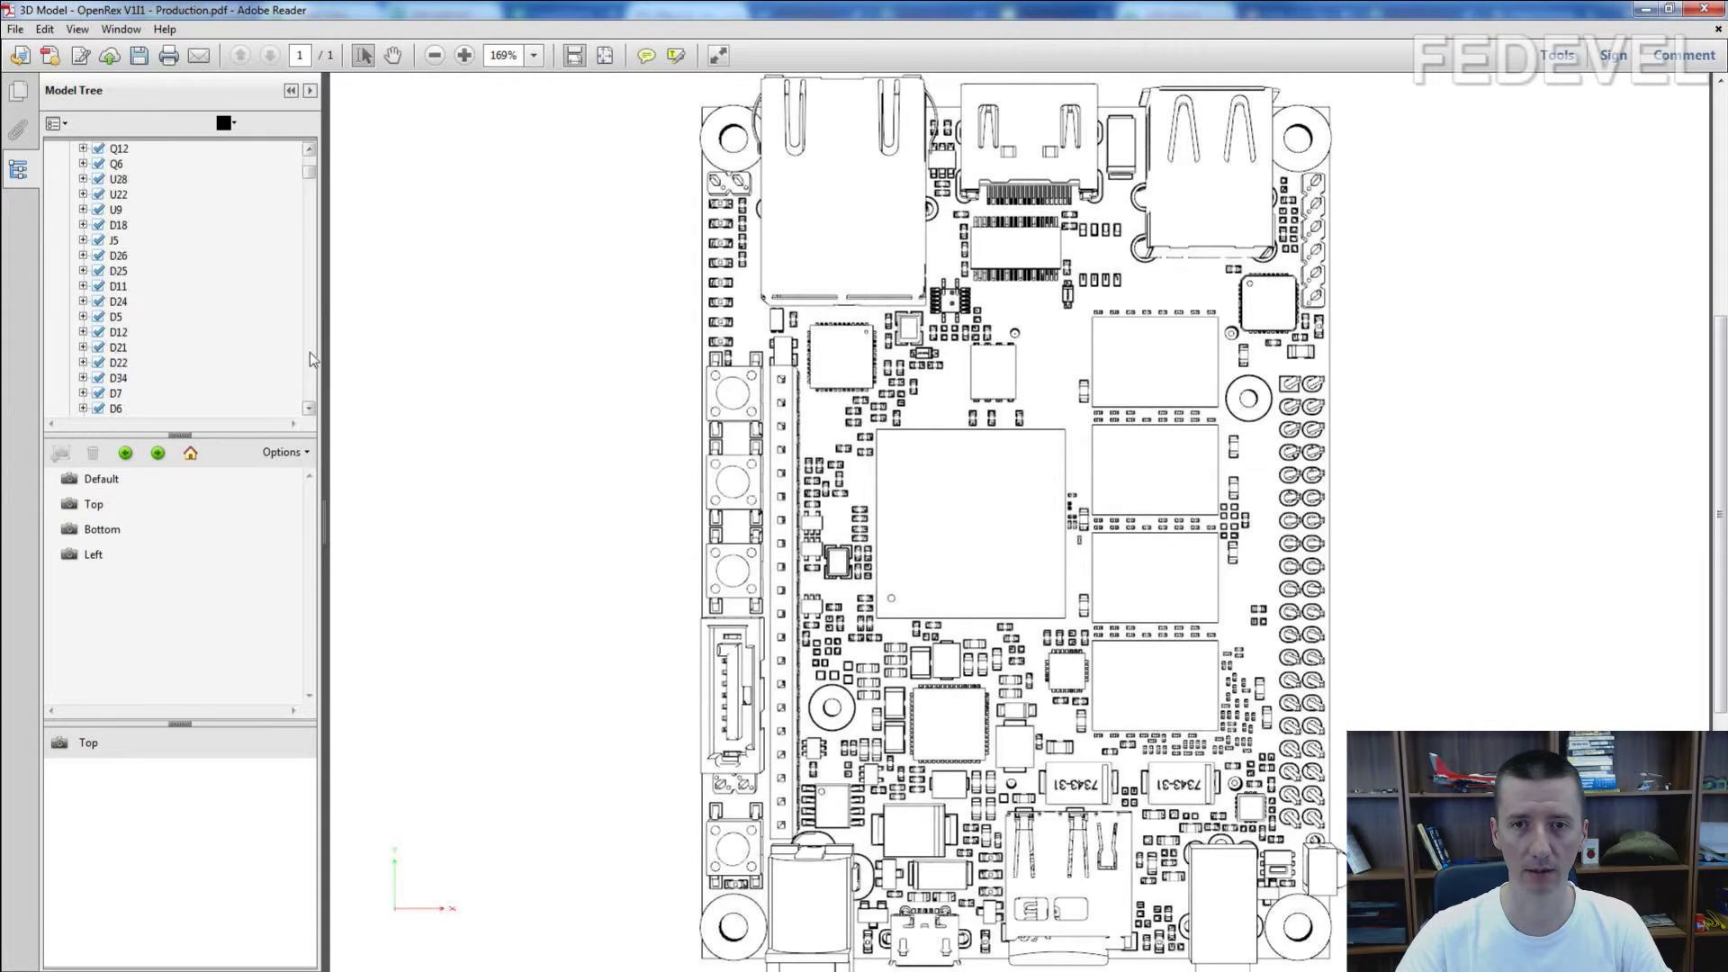
{"action": "left_click", "coordinate": [116, 241]}
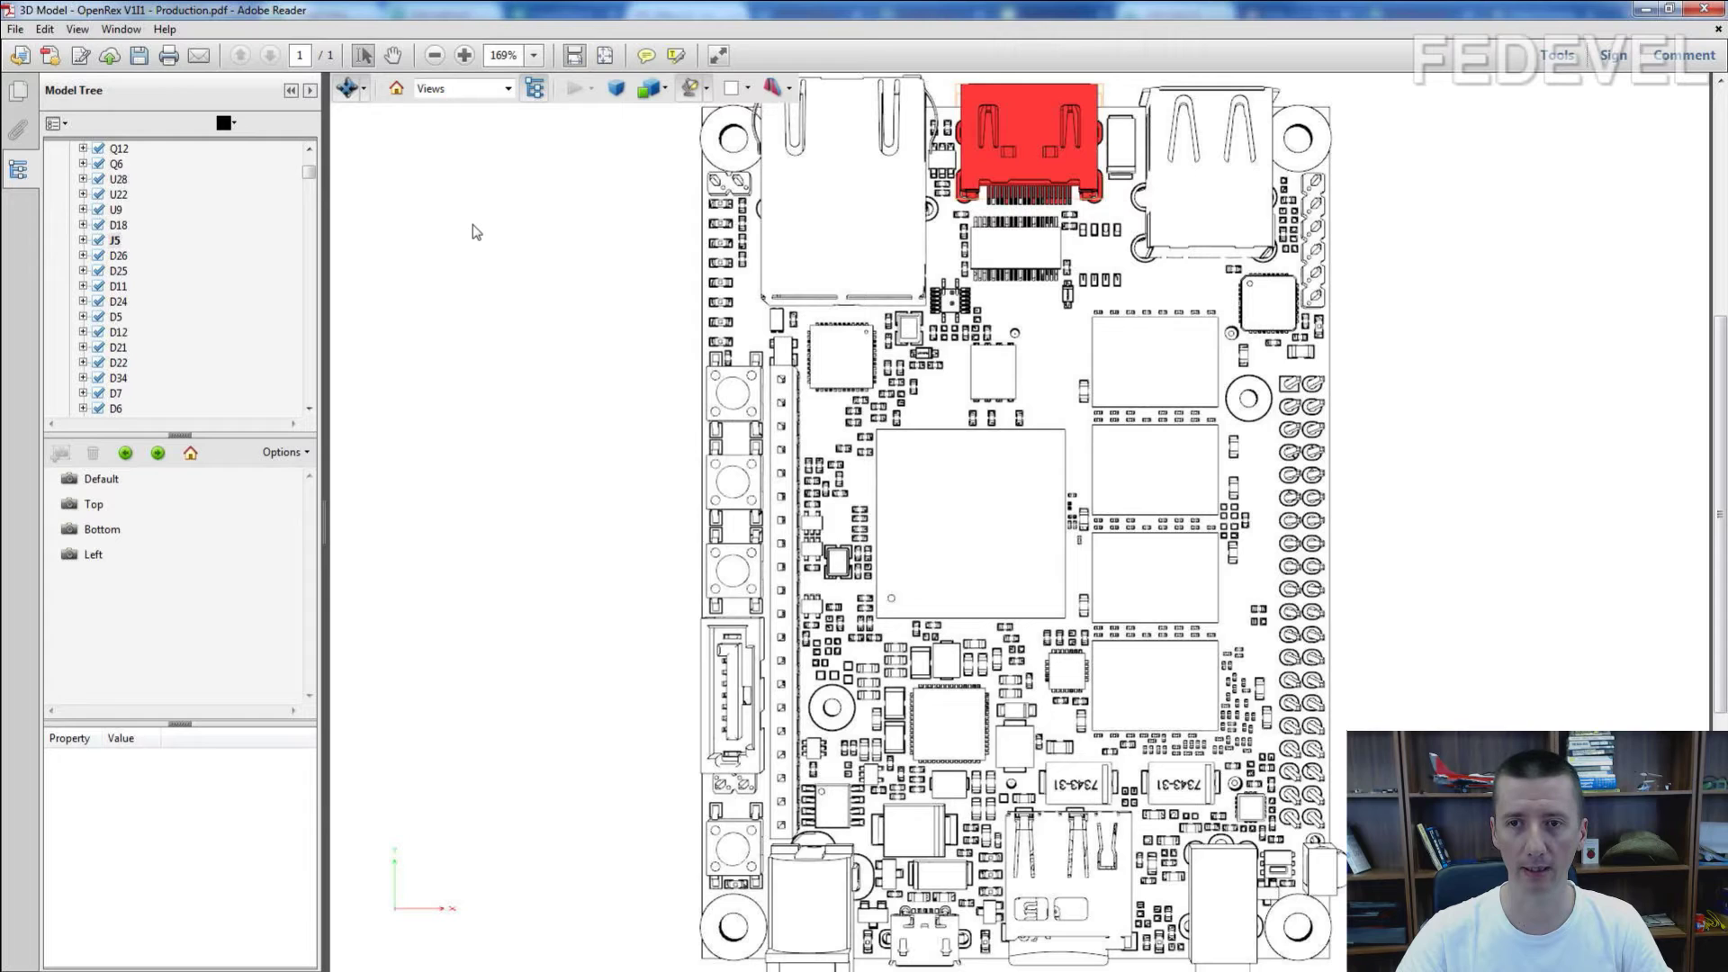
- Deselect and reselect J5, then bring up its part context menu
{"action": "left_click", "coordinate": [375, 213]}
{"action": "left_click", "coordinate": [311, 396]}
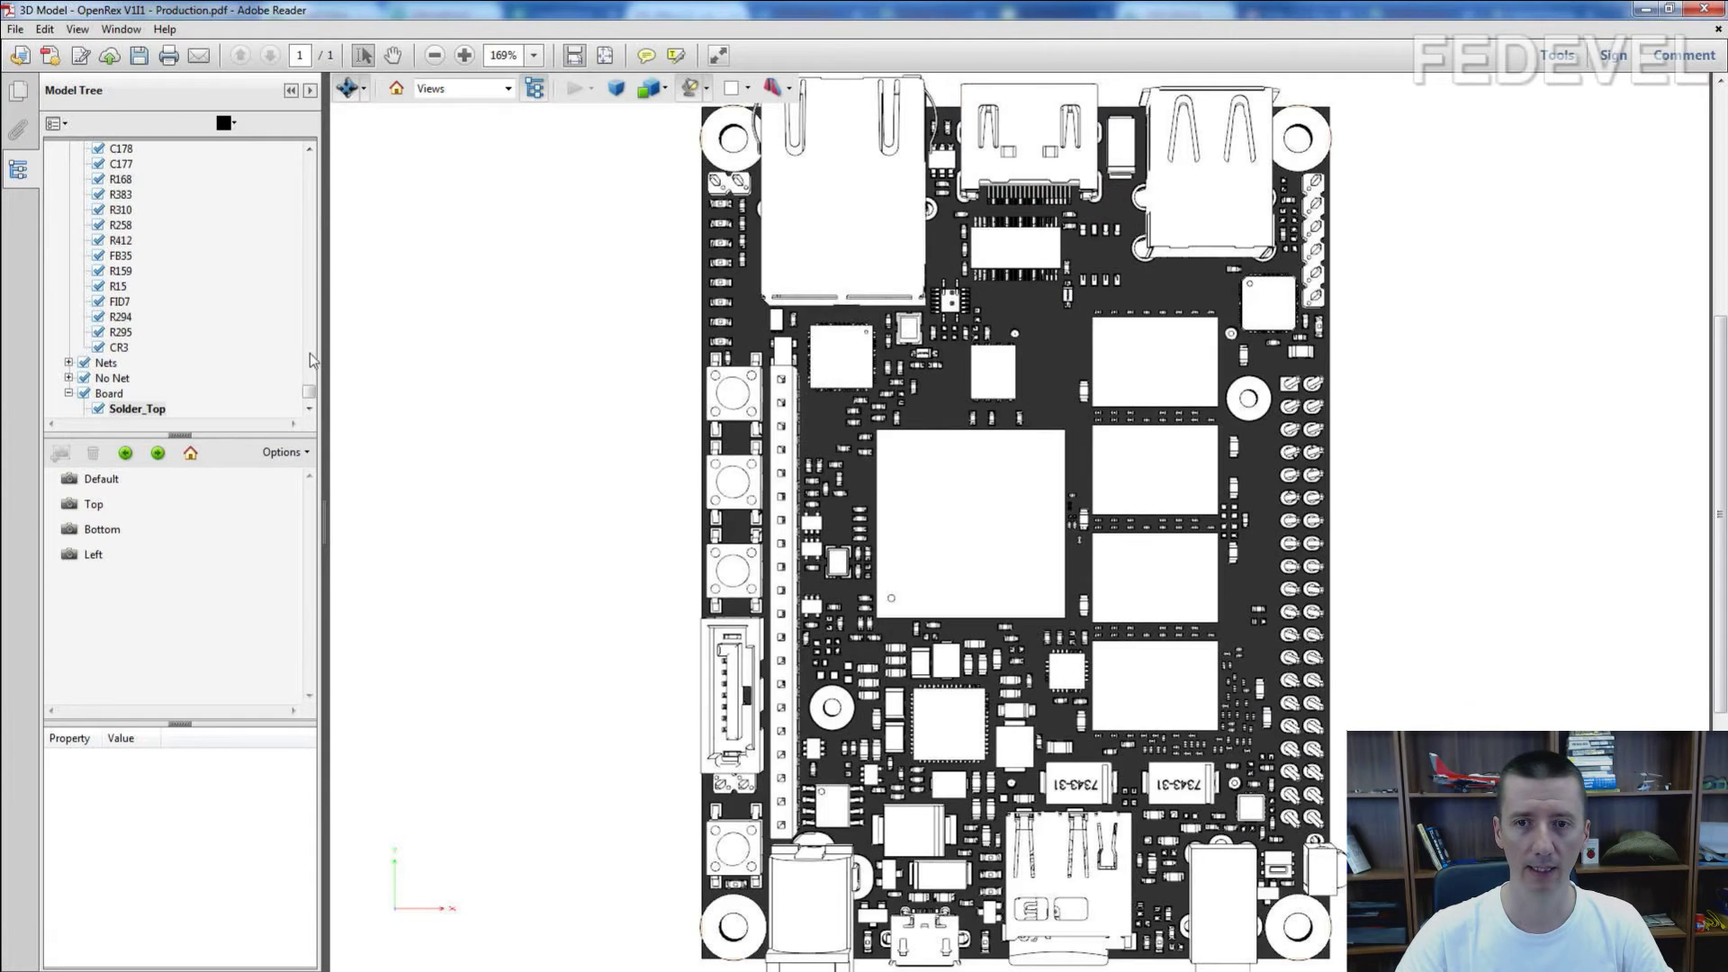
{"action": "left_click_drag", "start_coordinate": [312, 396], "coordinate": [311, 157]}
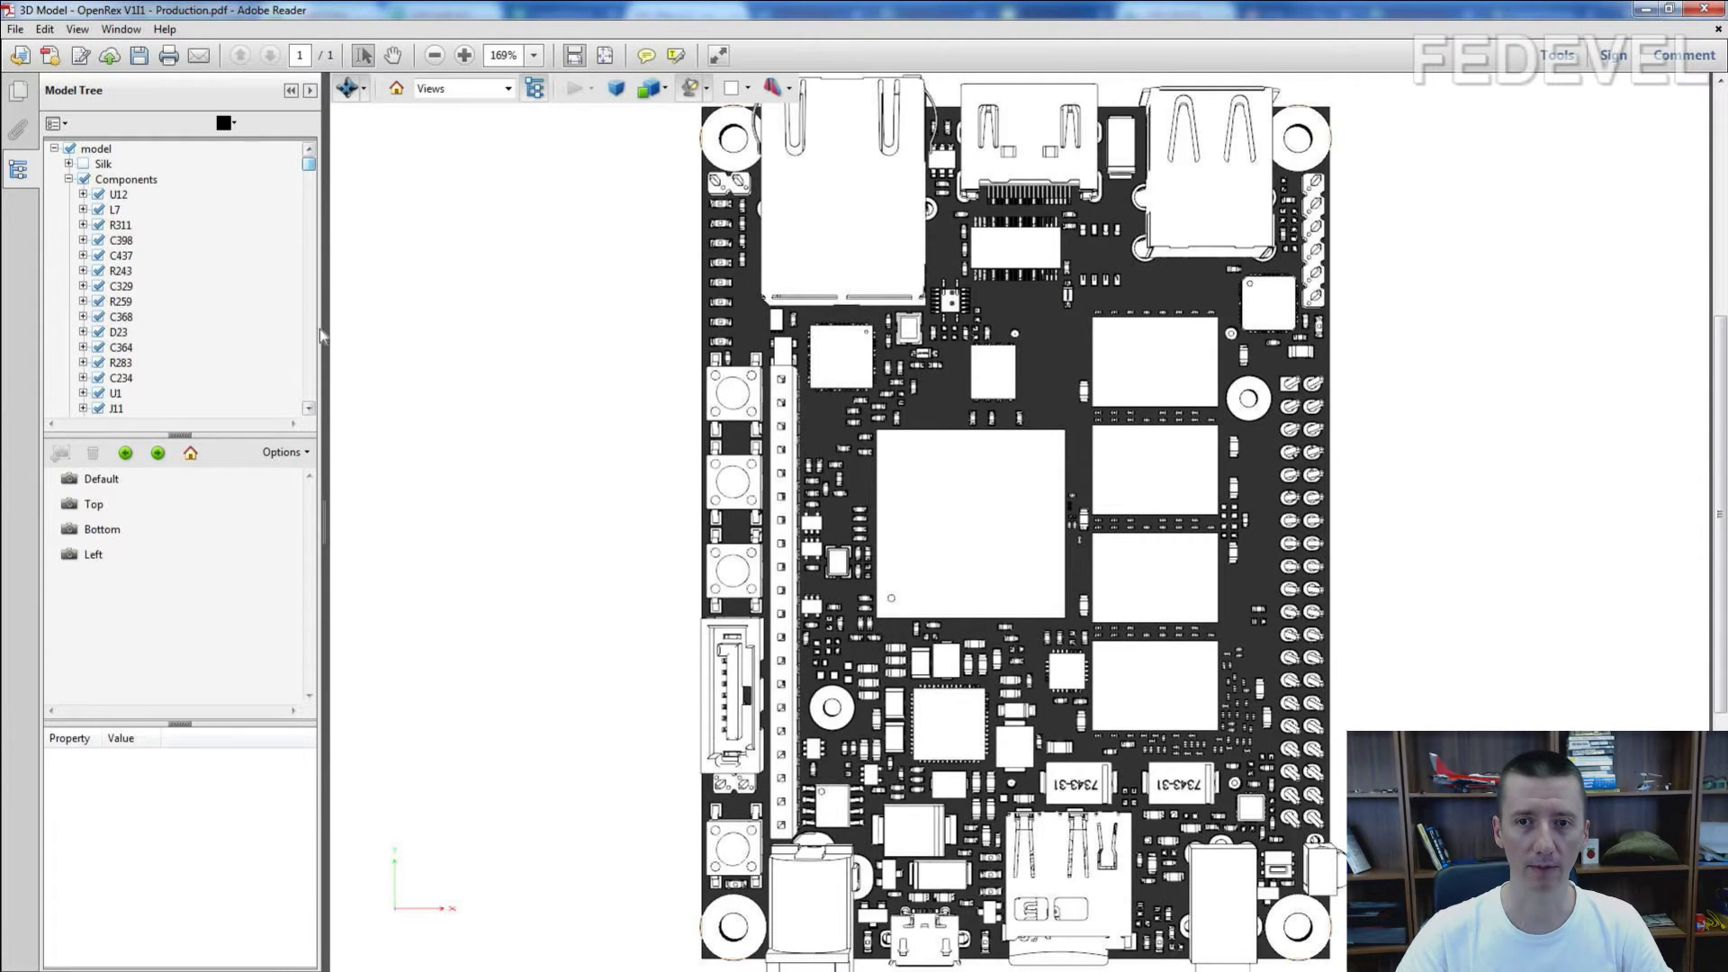
{"action": "scroll", "coordinate": [316, 369], "scroll_direction": "down", "scroll_amount": 5}
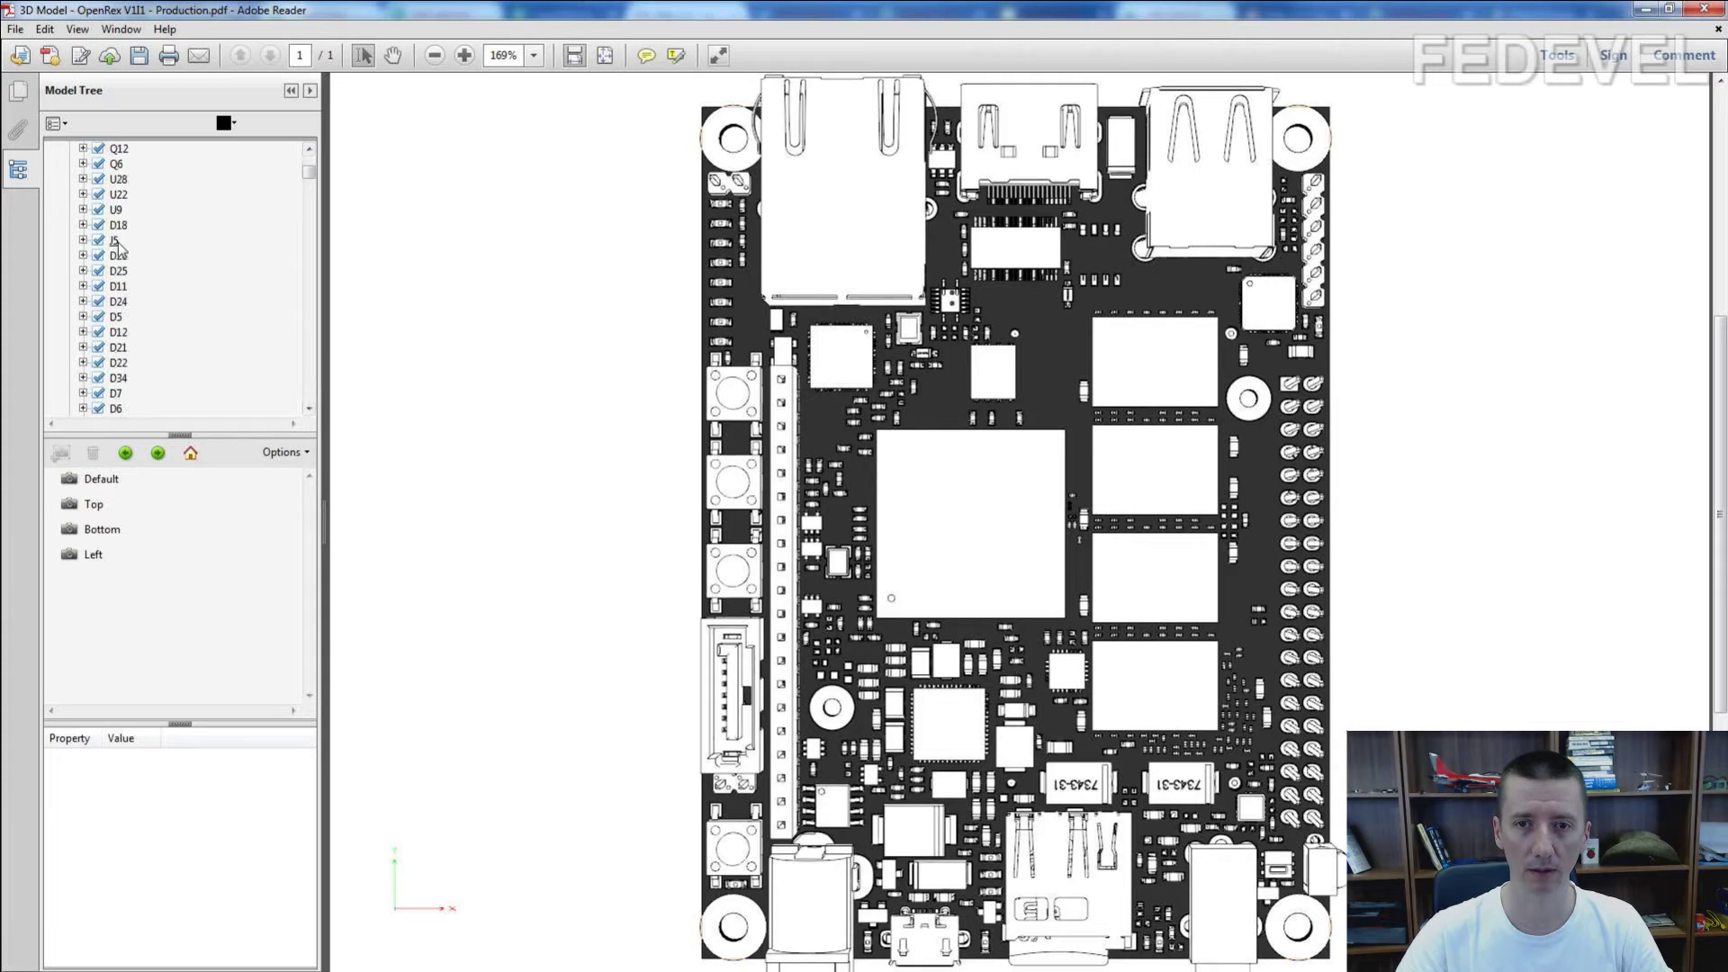
{"action": "left_click", "coordinate": [116, 241]}
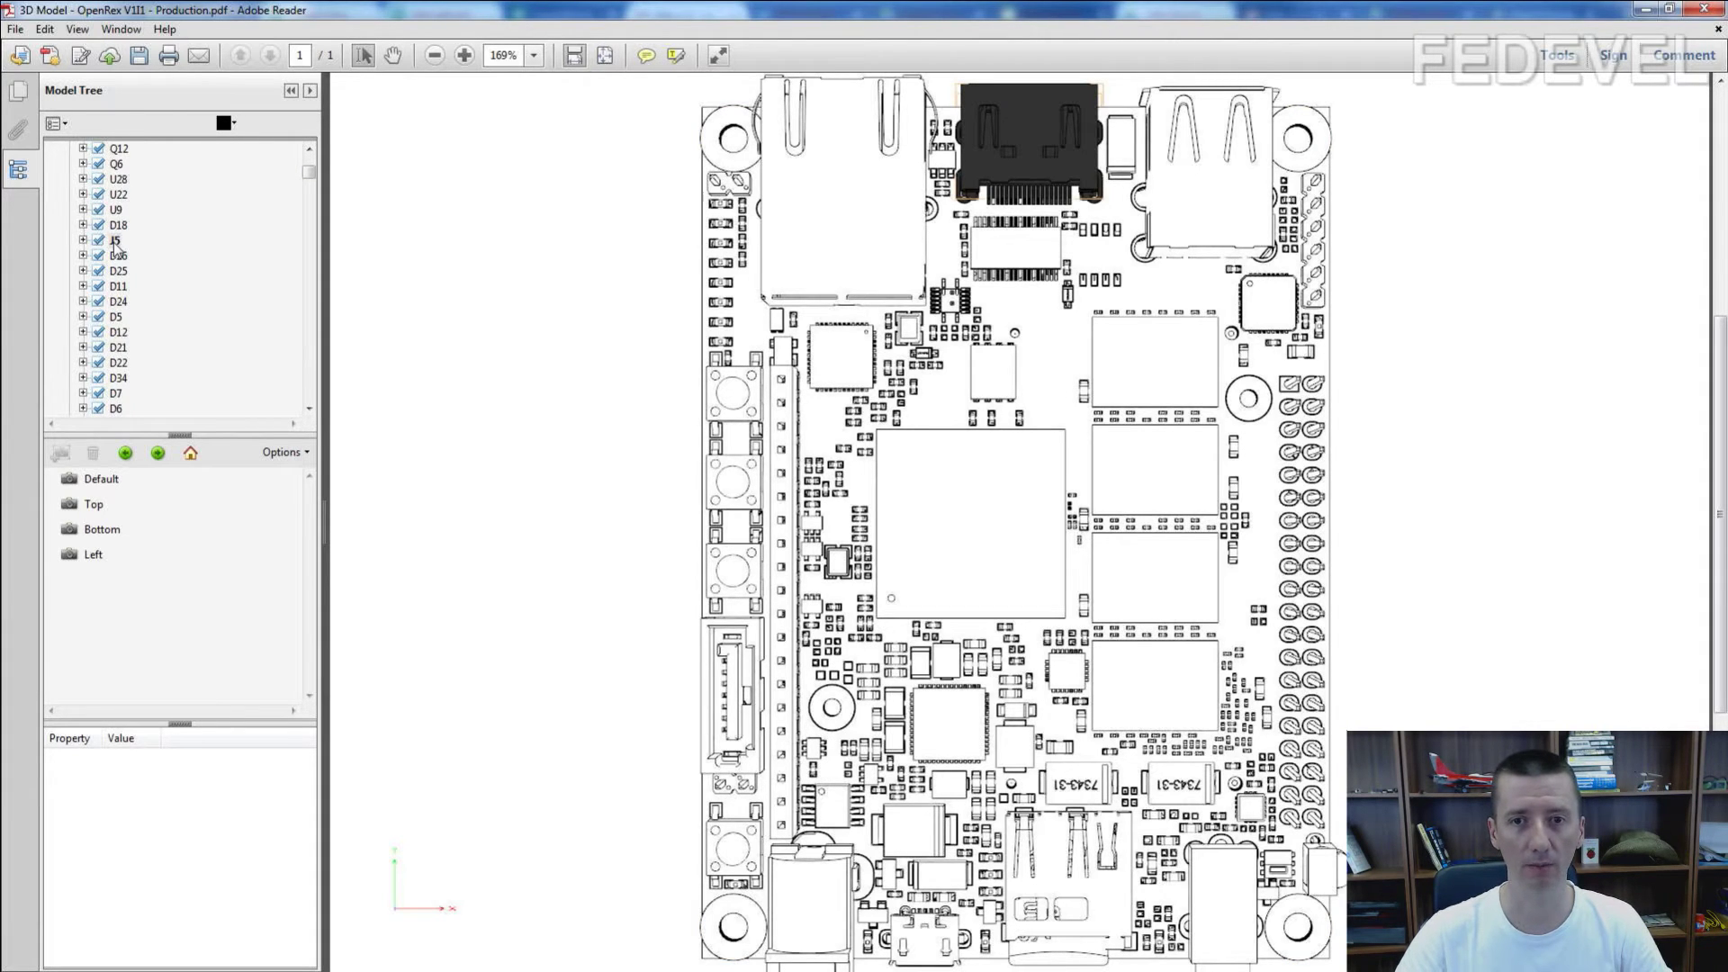
{"action": "right_click", "coordinate": [115, 243]}
{"action": "mouse_move", "coordinate": [178, 398]}
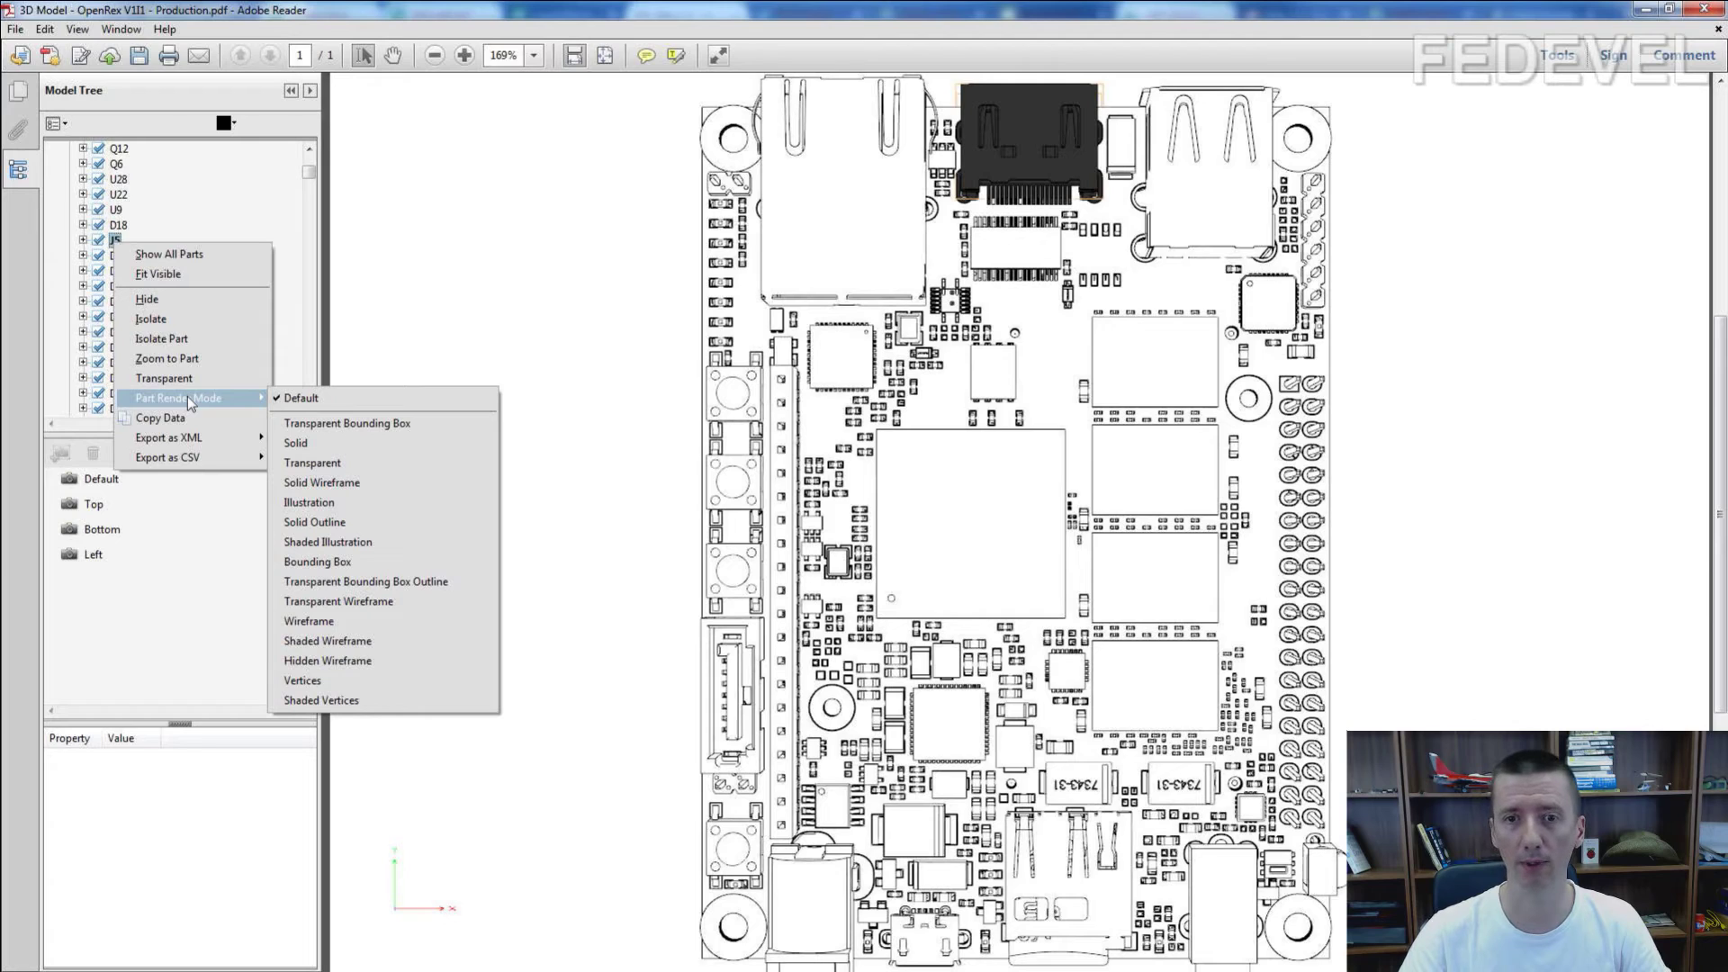
- Set J5's Part Render Mode to Solid Outline so the HDMI connector appears shaded
{"action": "left_click", "coordinate": [317, 521]}
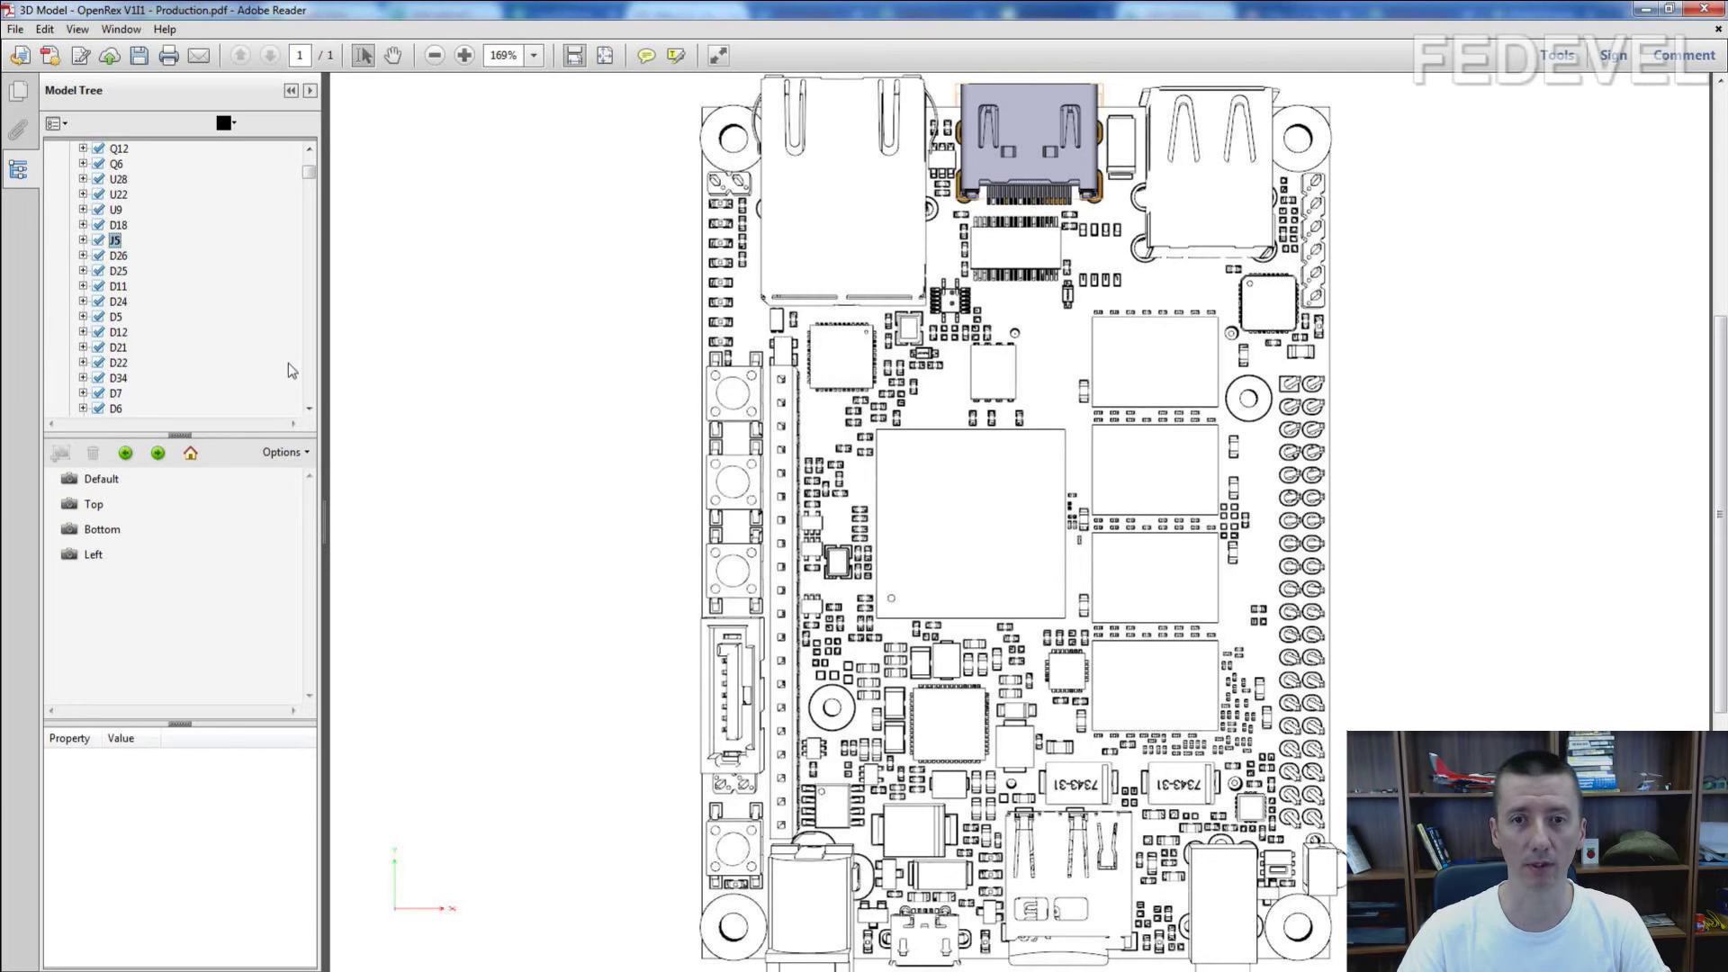
{"action": "right_click", "coordinate": [117, 239]}
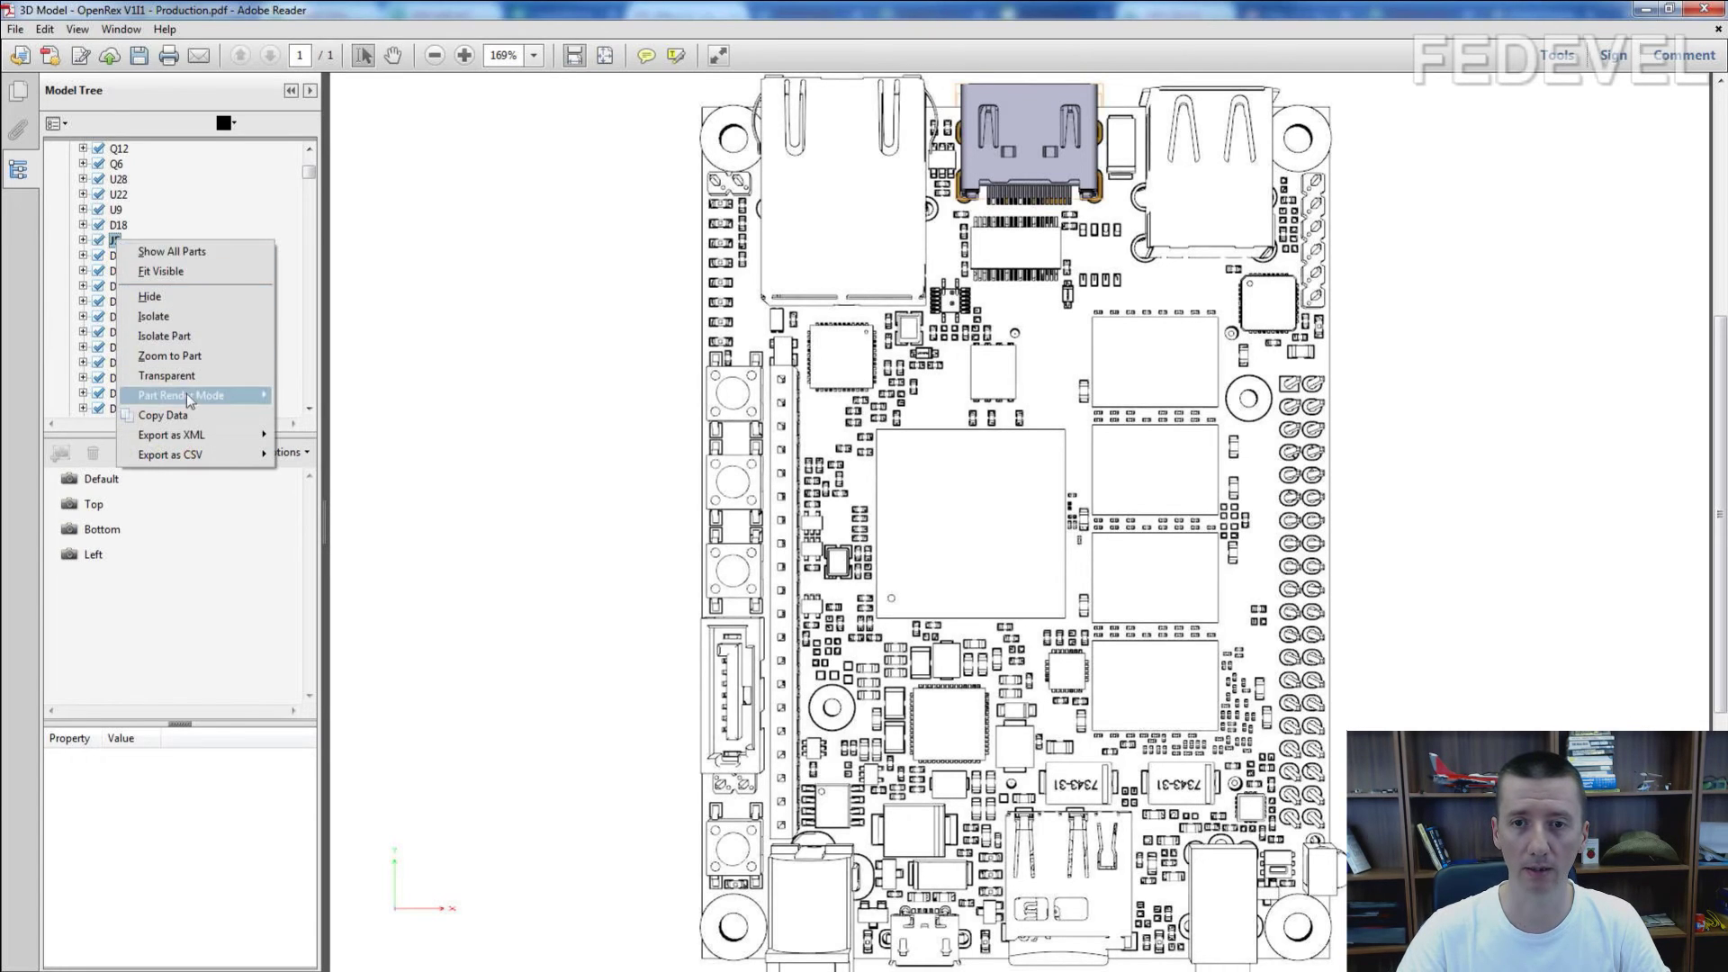
{"action": "mouse_move", "coordinate": [181, 394]}
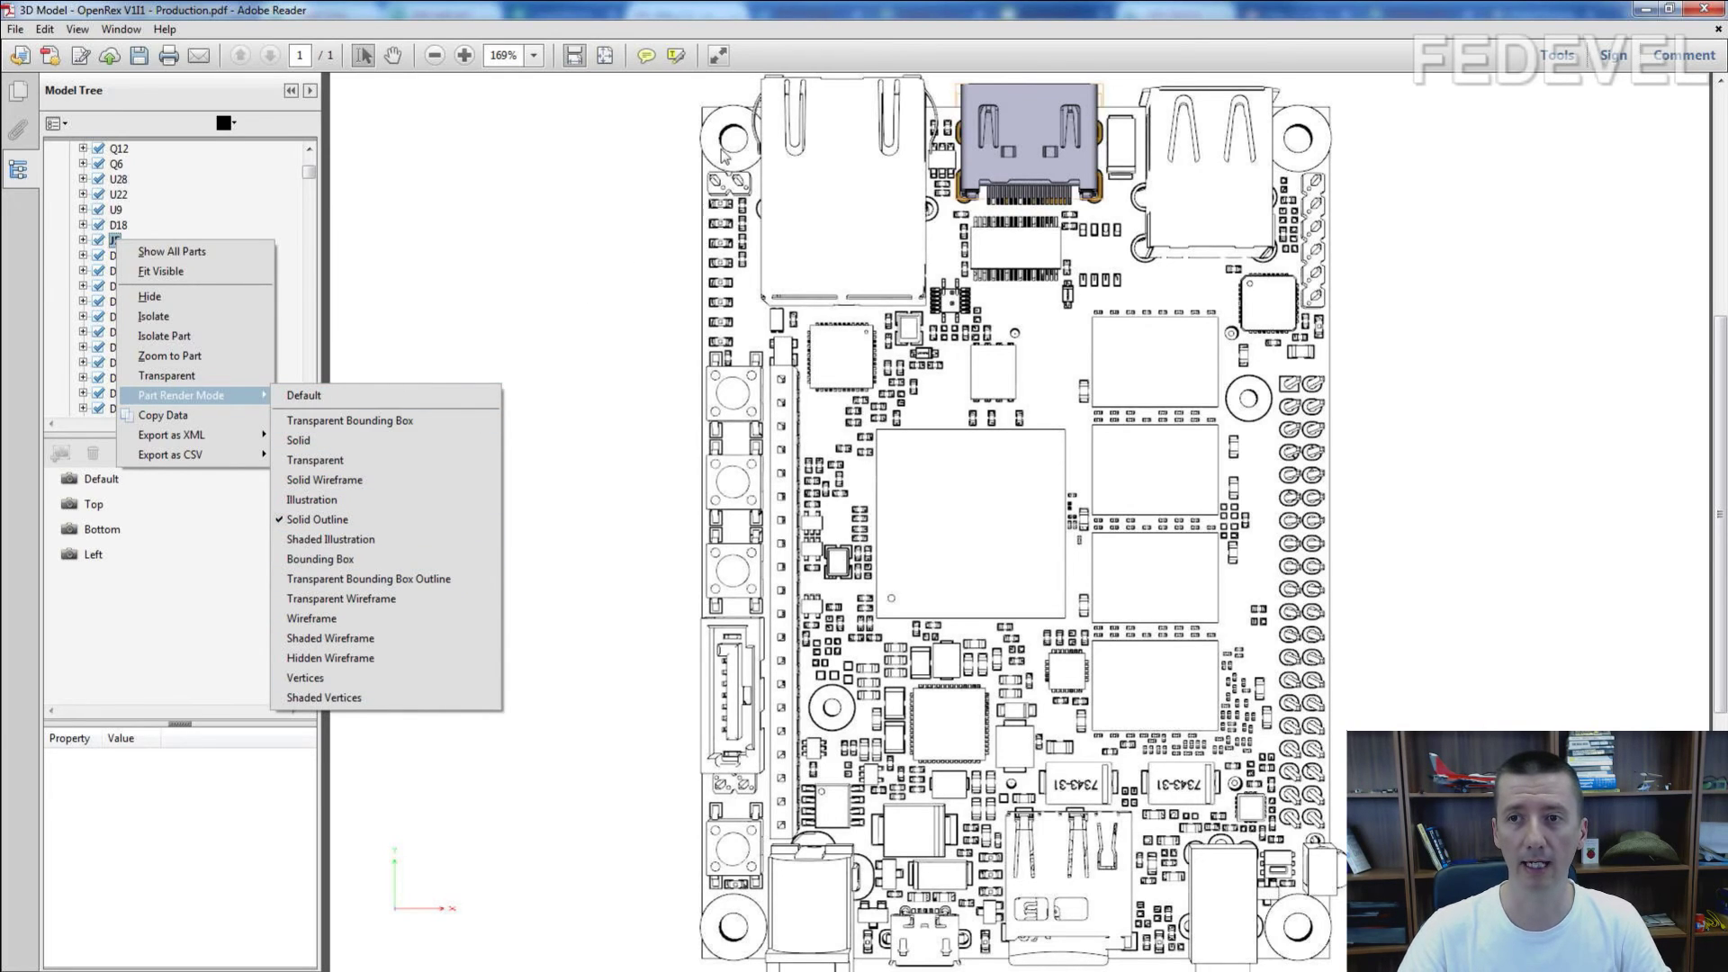
- Dismiss the J5 menu and set the Model Render Mode to Transparent Bounding Box Outline
{"action": "left_click", "coordinate": [772, 24]}
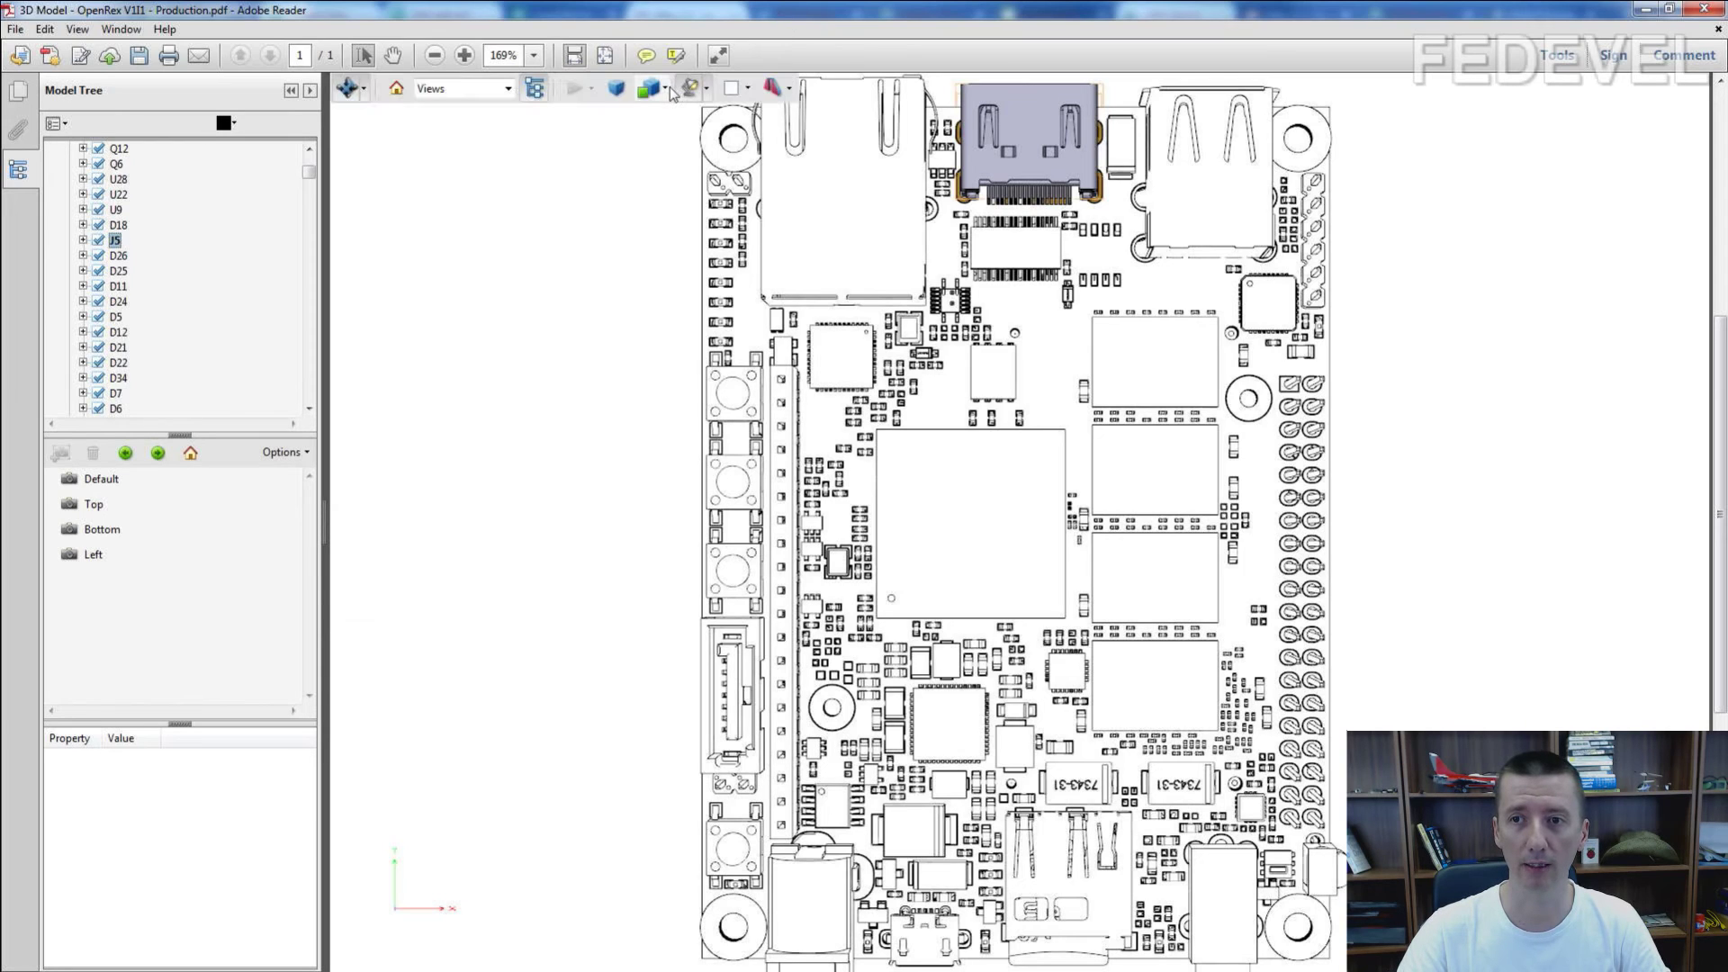
{"action": "left_click", "coordinate": [667, 90]}
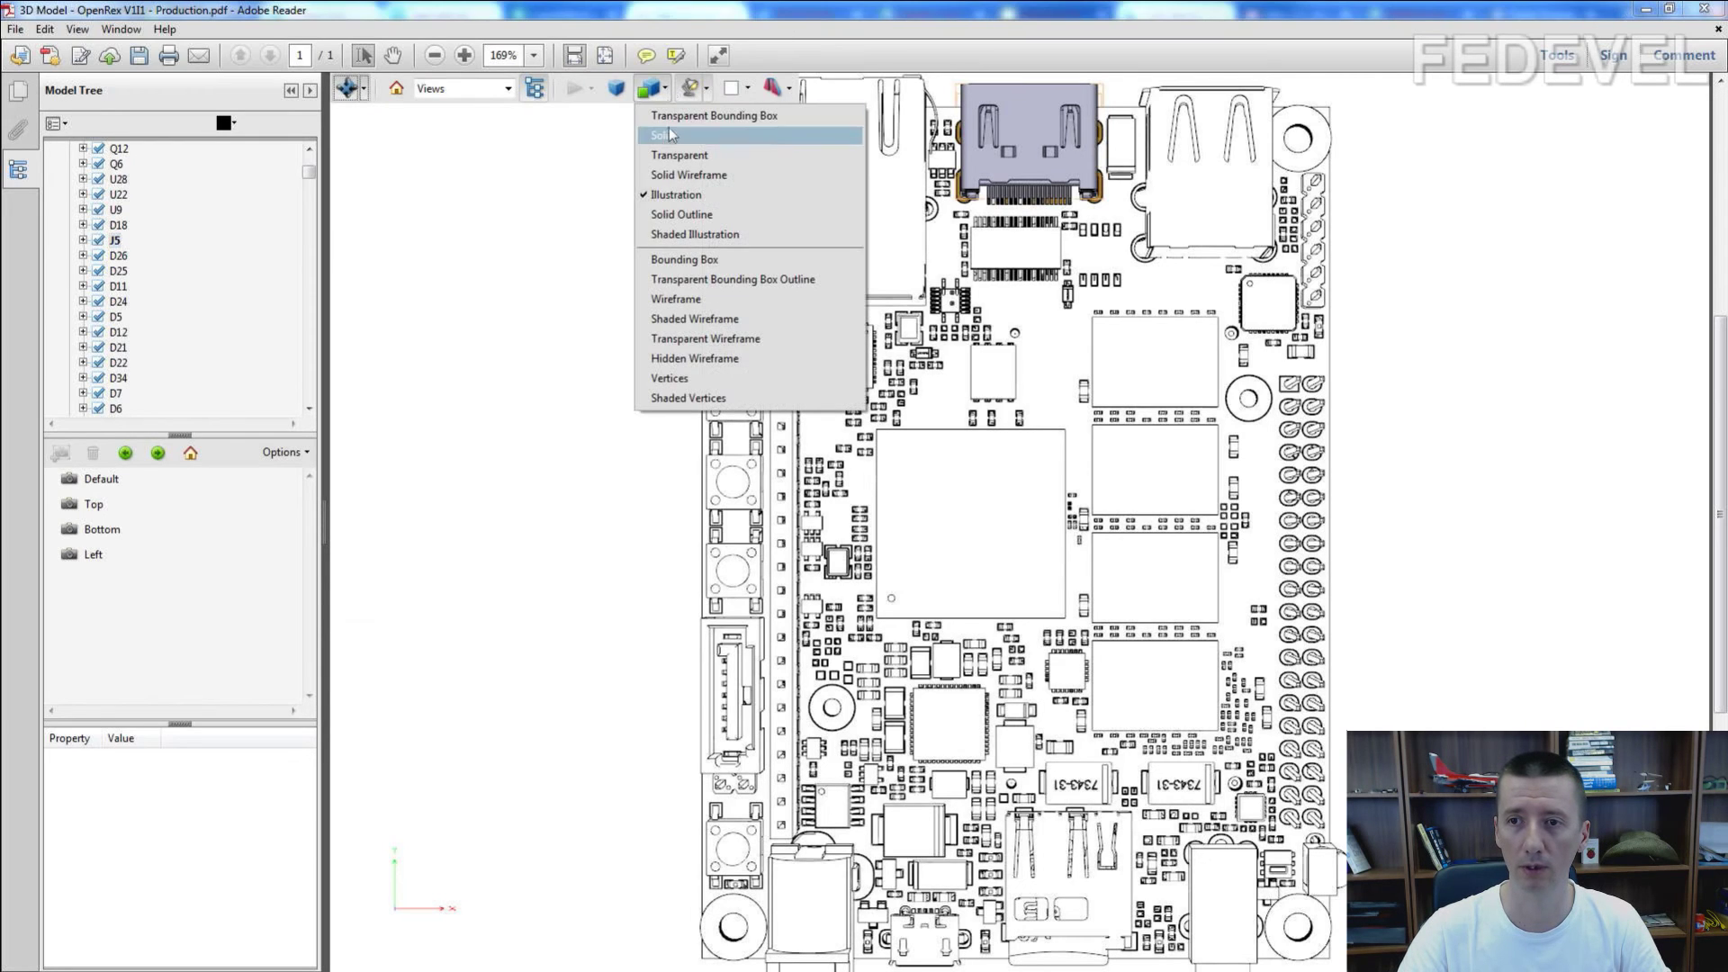
{"action": "left_click", "coordinate": [661, 281]}
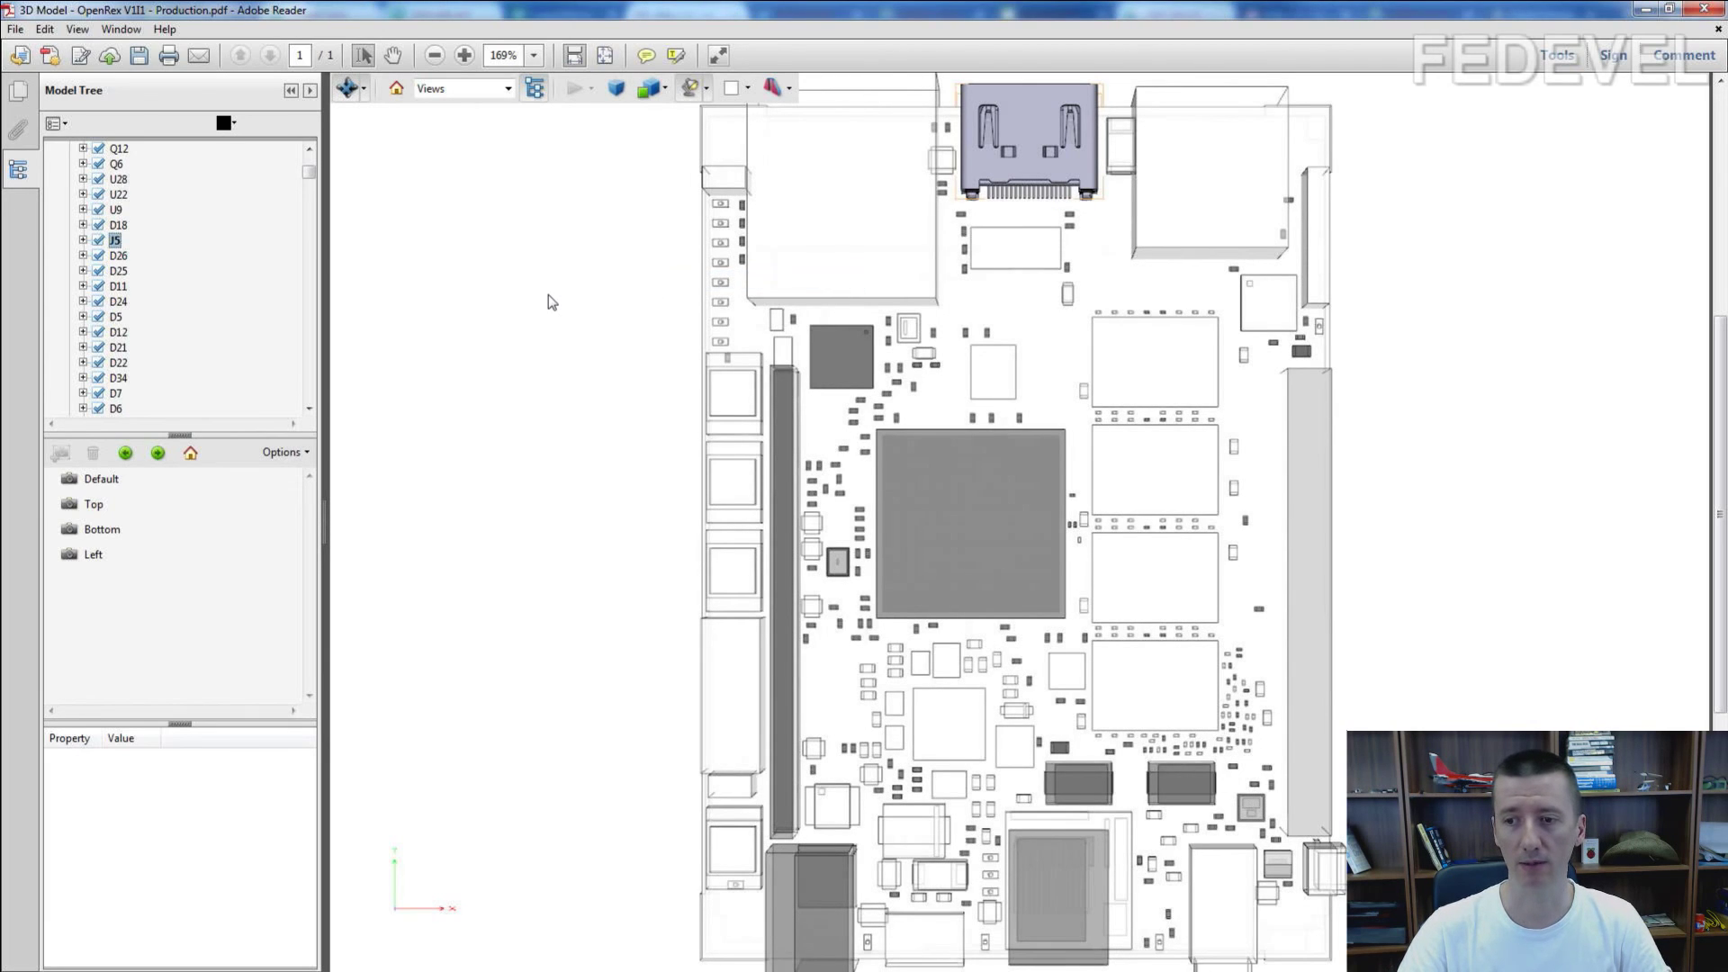